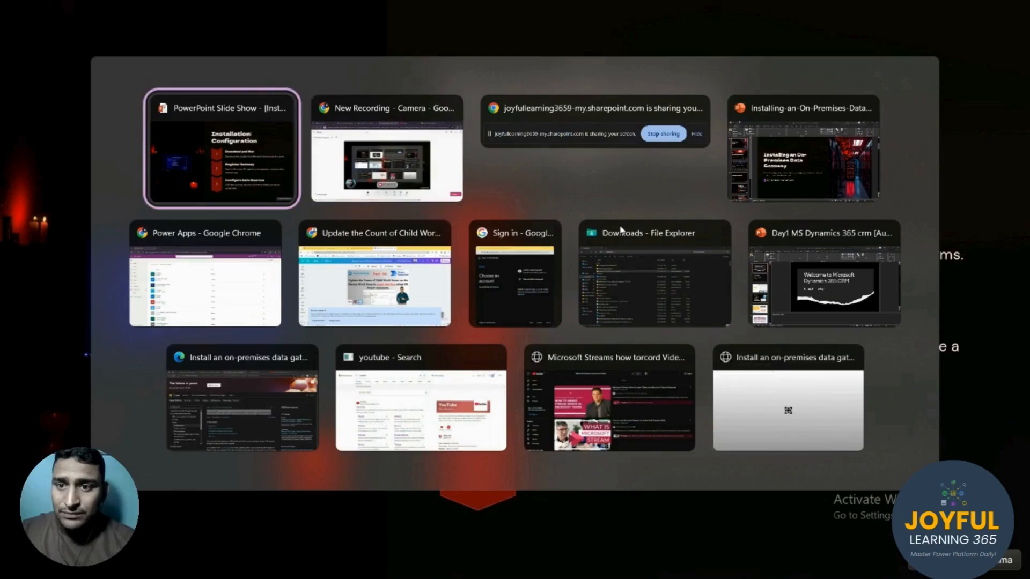
In a new Chrome tab, search 'on premise data gateway download' and open the Microsoft Download Center result
{"action": "key", "text": "alt+Tab"}
{"action": "key", "text": "alt+Tab"}
{"action": "key", "text": "alt+Tab"}
{"action": "key", "text": "alt+Tab"}
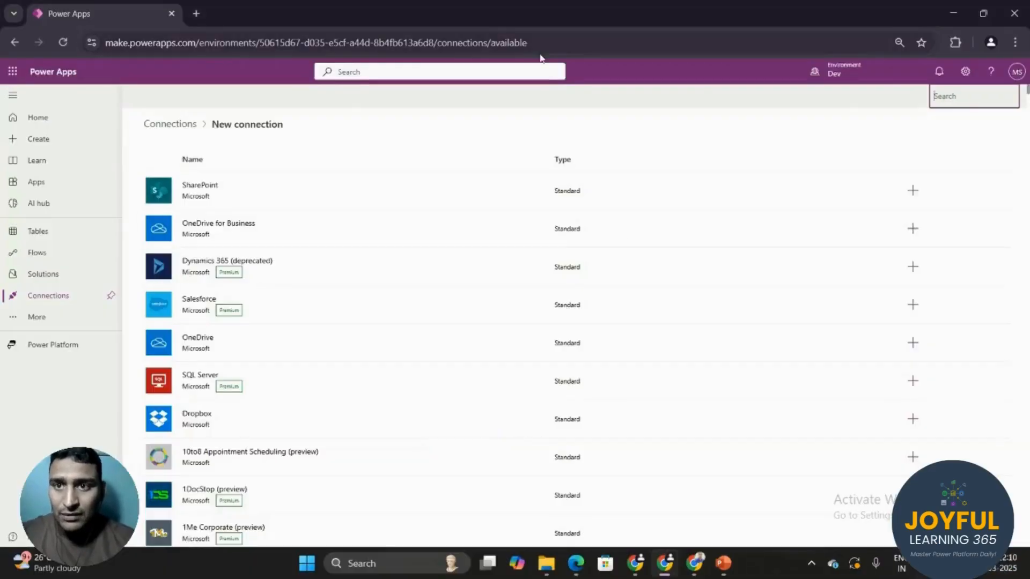
{"action": "left_click", "coordinate": [199, 16]}
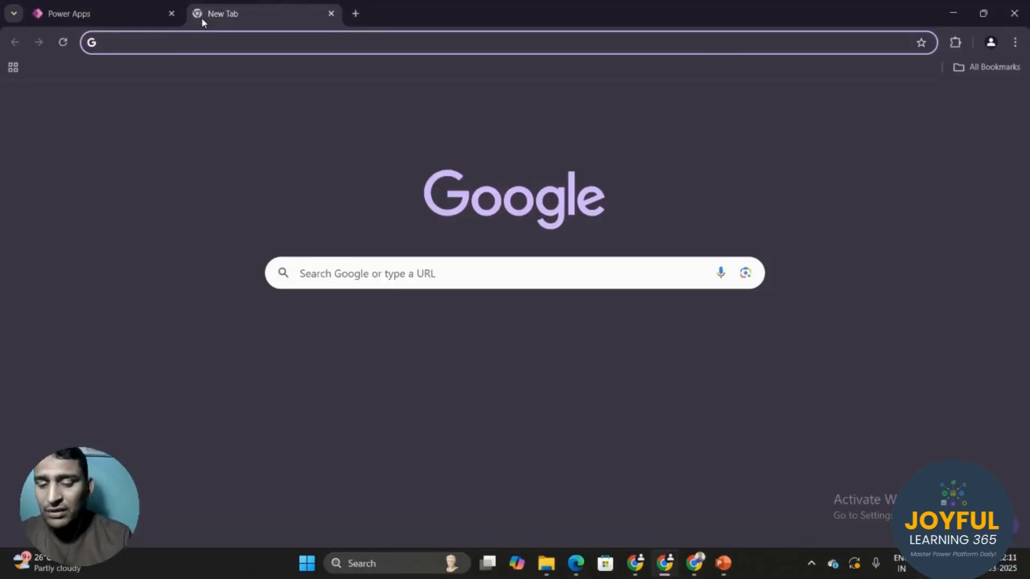
{"action": "type", "text": "OnPr"}
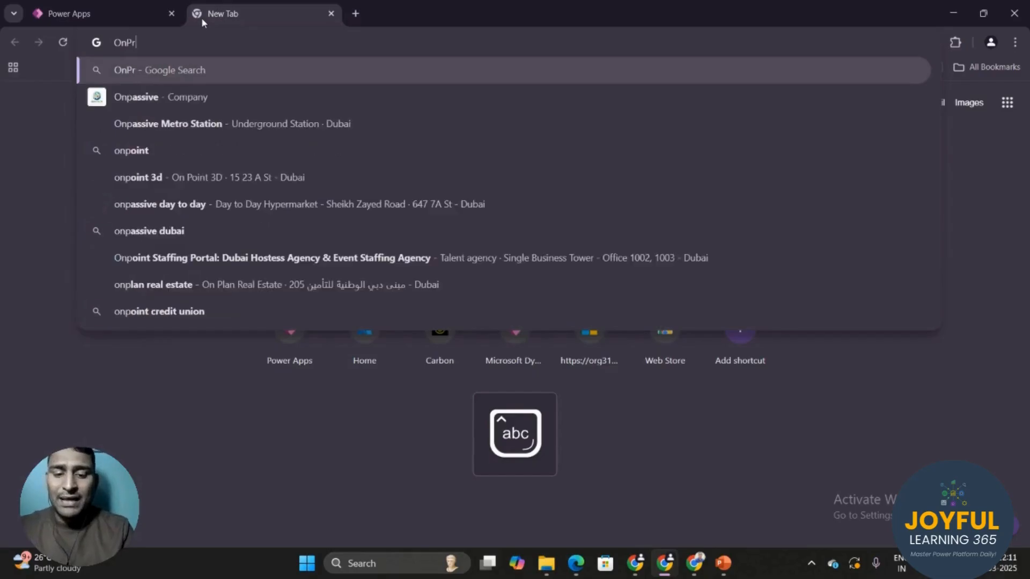
{"action": "type", "text": "mise Dat "}
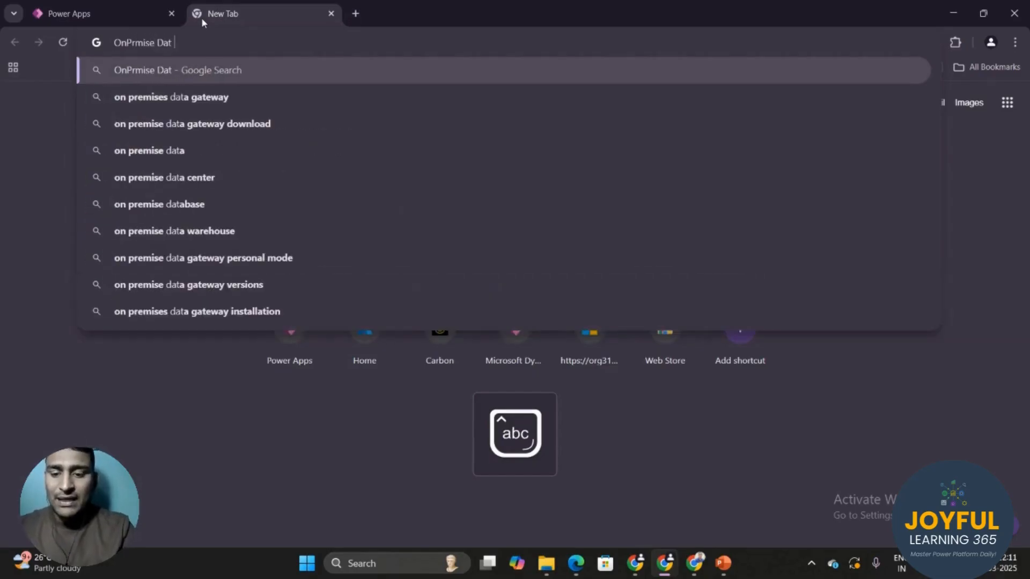
{"action": "type", "text": "Gatwea"}
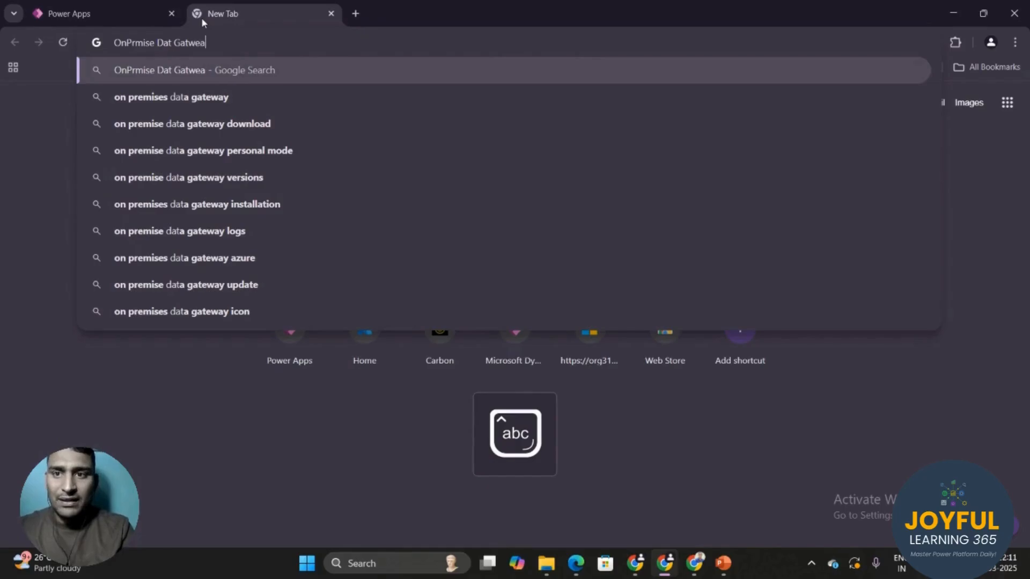
{"action": "key", "text": "Down"}
{"action": "key", "text": "Down"}
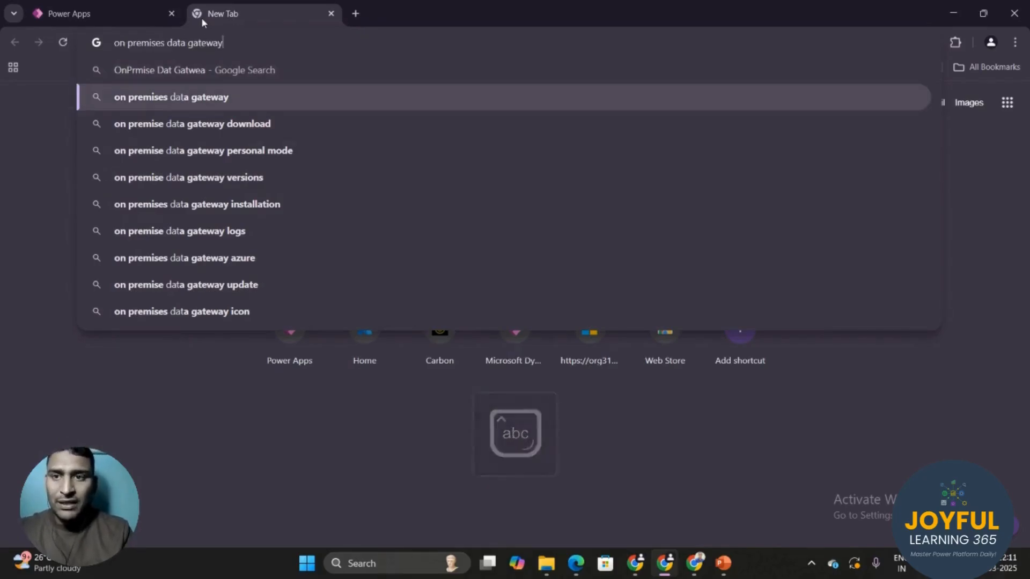
{"action": "key", "text": "Return"}
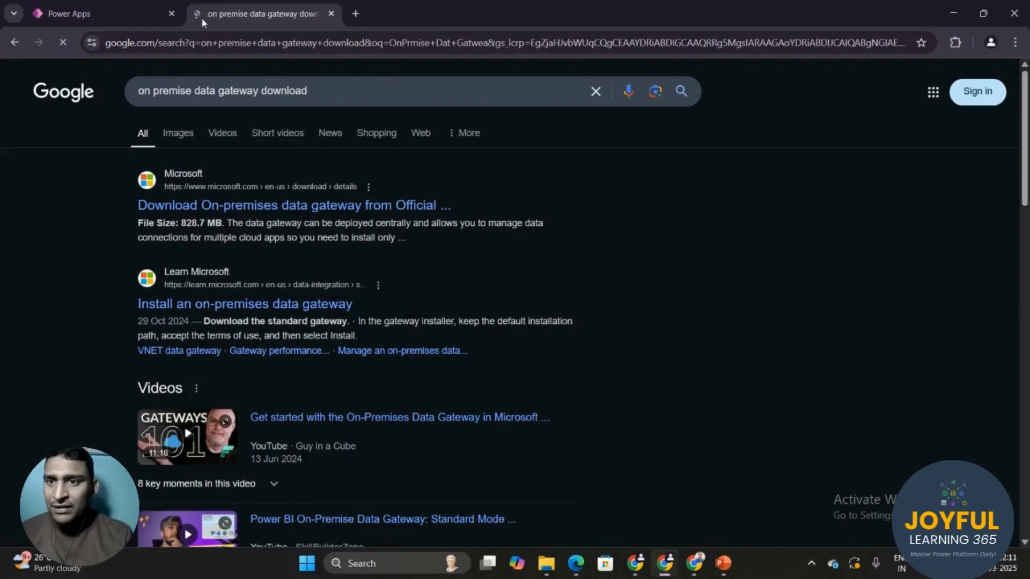
{"action": "left_click", "coordinate": [346, 208]}
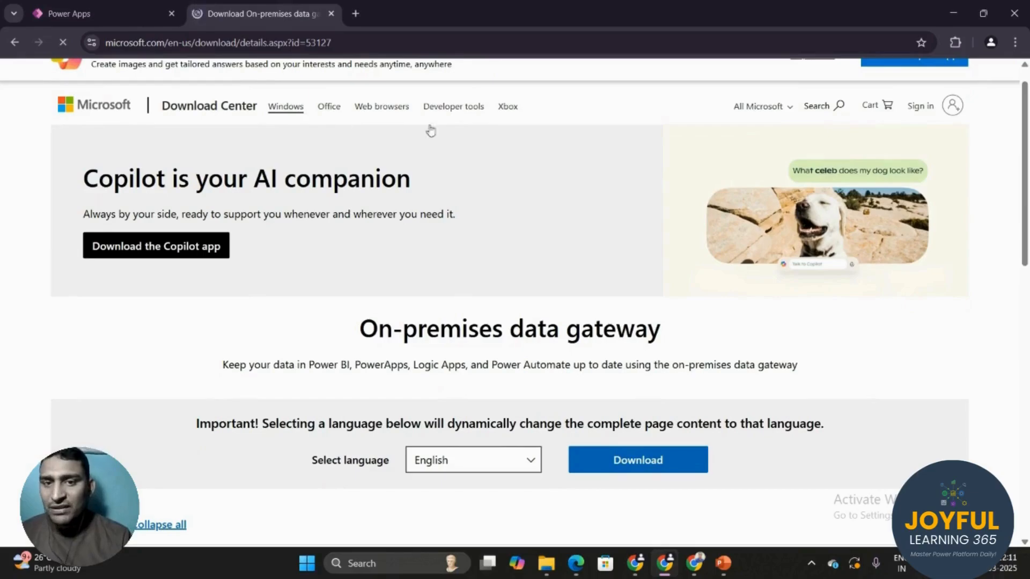
Expand System Requirements to check supported operating systems, and keep English as the download language
{"action": "left_click_drag", "start_coordinate": [1025, 243], "coordinate": [1027, 370]}
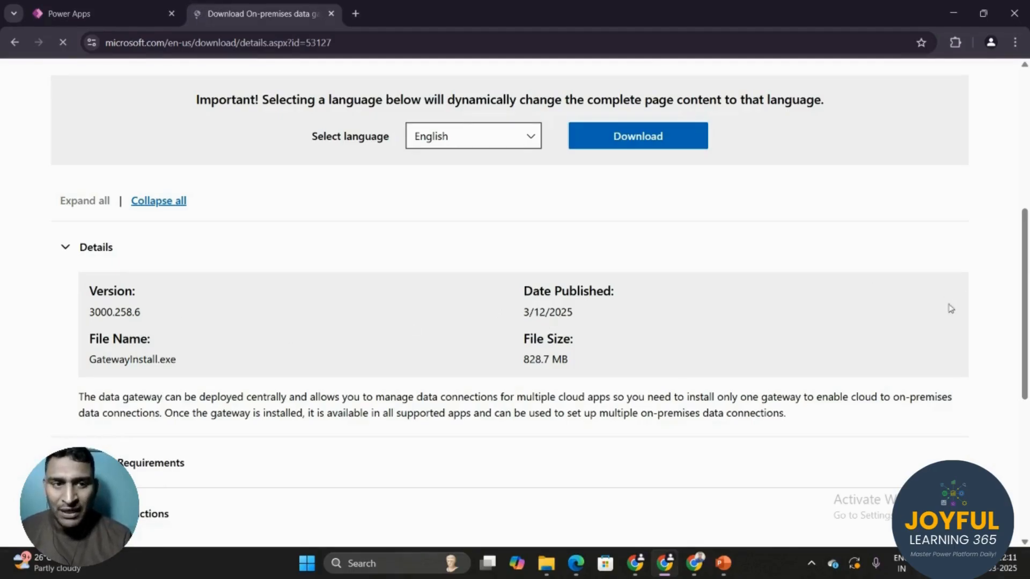
{"action": "left_click_drag", "start_coordinate": [1026, 341], "coordinate": [1027, 410]}
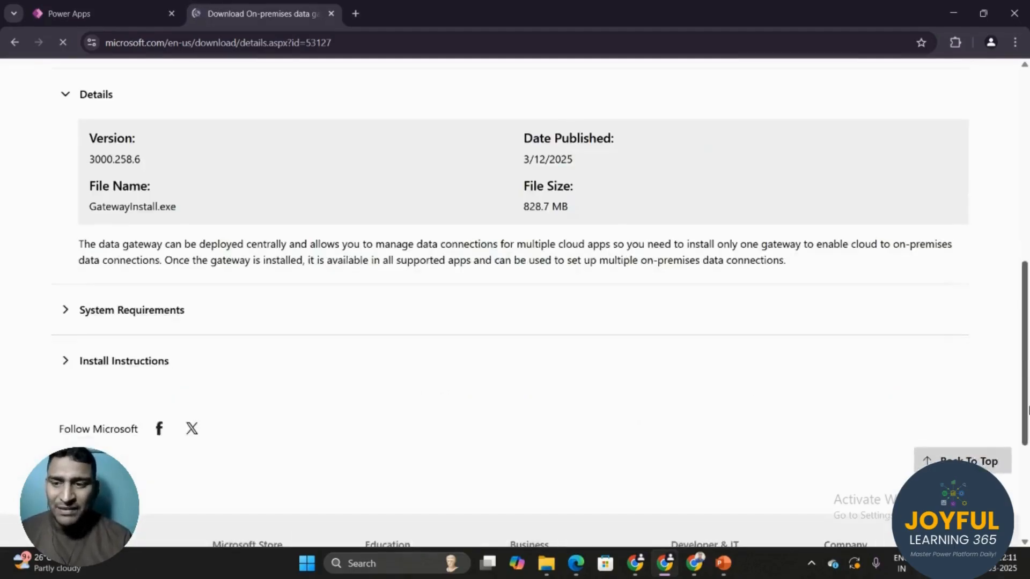
{"action": "left_click", "coordinate": [67, 322]}
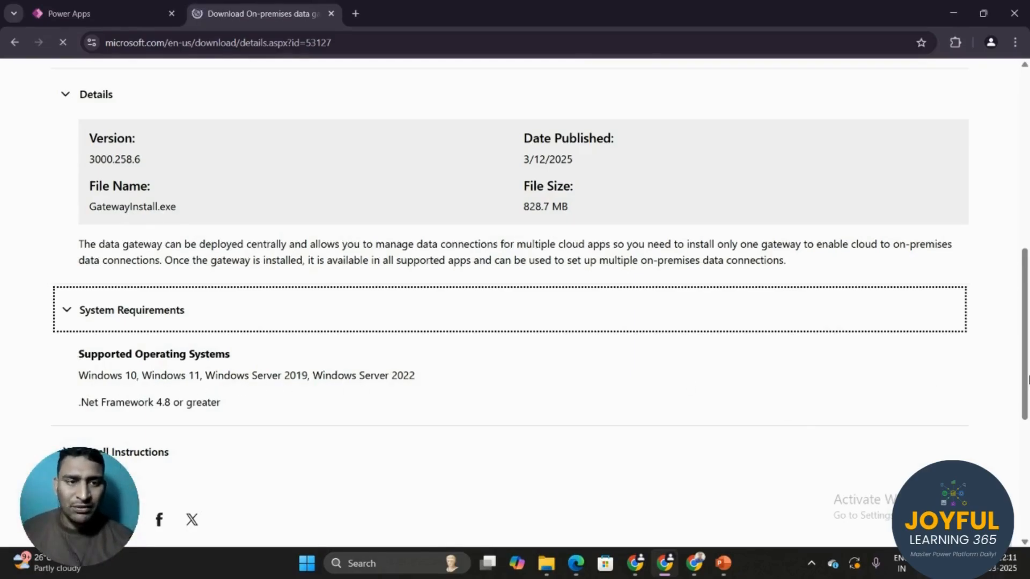
{"action": "scroll", "coordinate": [1026, 379], "scroll_direction": "down", "scroll_amount": 4}
{"action": "scroll", "coordinate": [991, 312], "scroll_direction": "up", "scroll_amount": 9}
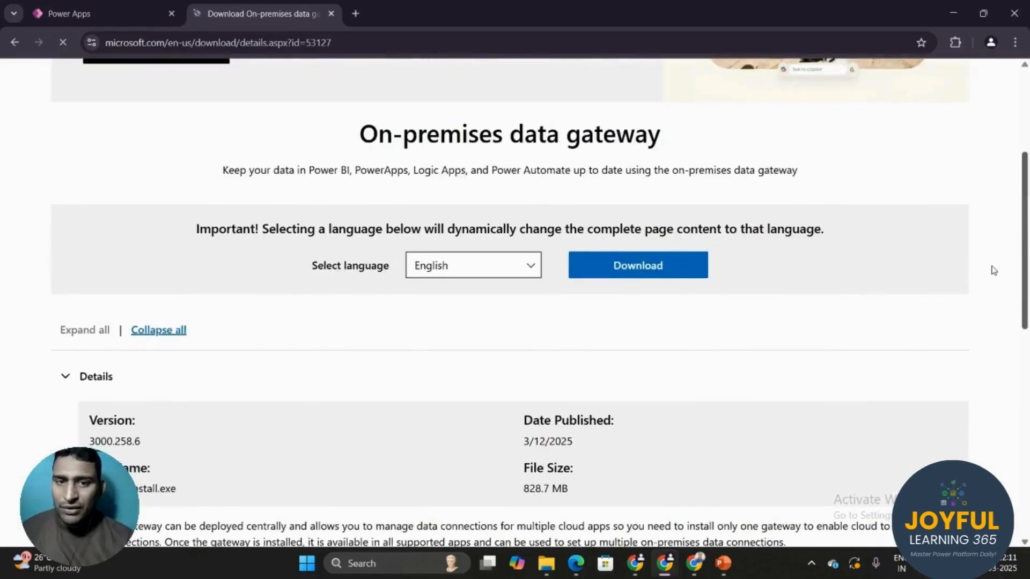
{"action": "left_click", "coordinate": [531, 272]}
{"action": "left_click", "coordinate": [571, 217]}
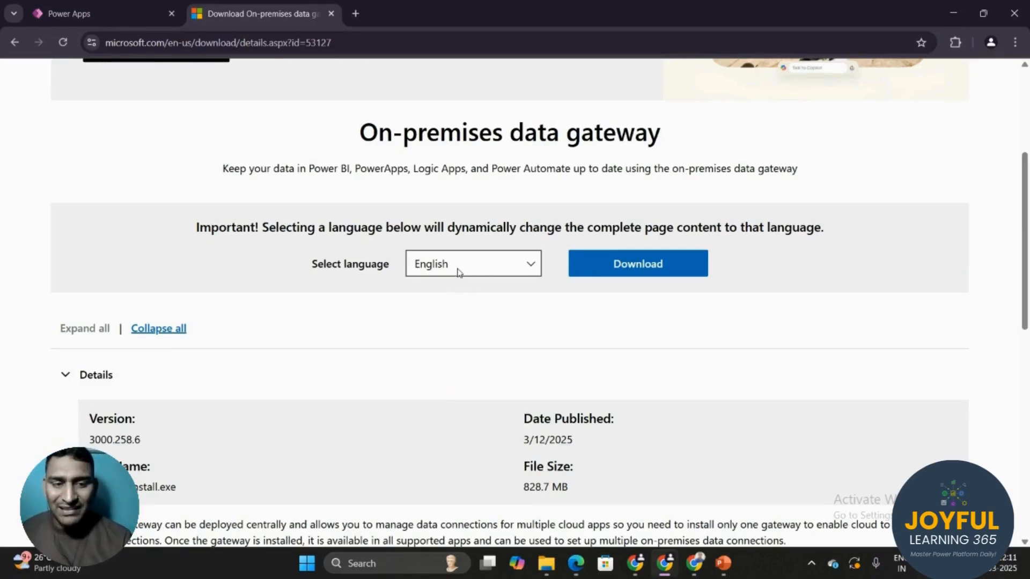
Download GatewayInstall.exe and show the finished GatewayInstall (1).exe in the Downloads folder
{"action": "left_click", "coordinate": [620, 272]}
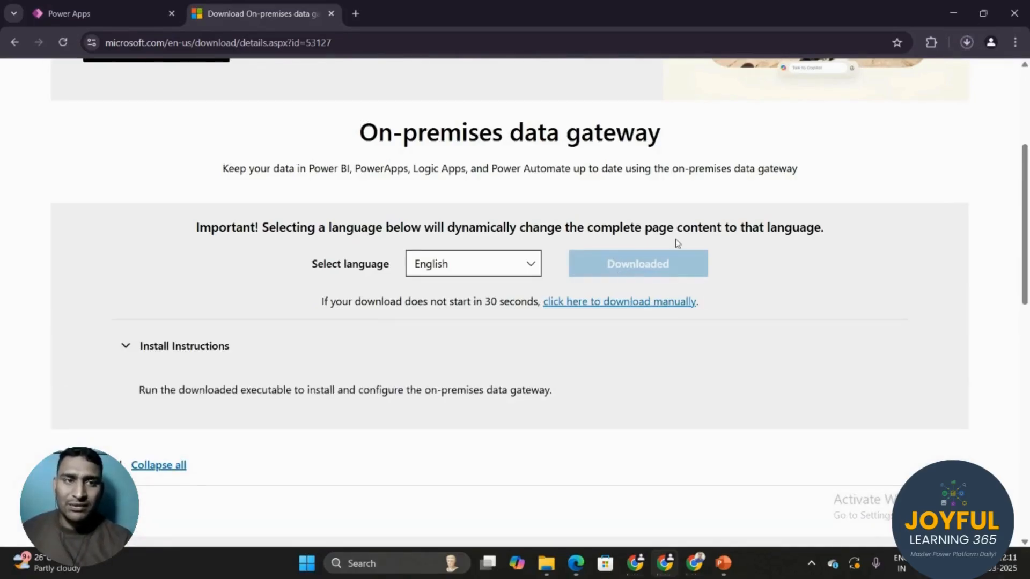
{"action": "left_click", "coordinate": [967, 43]}
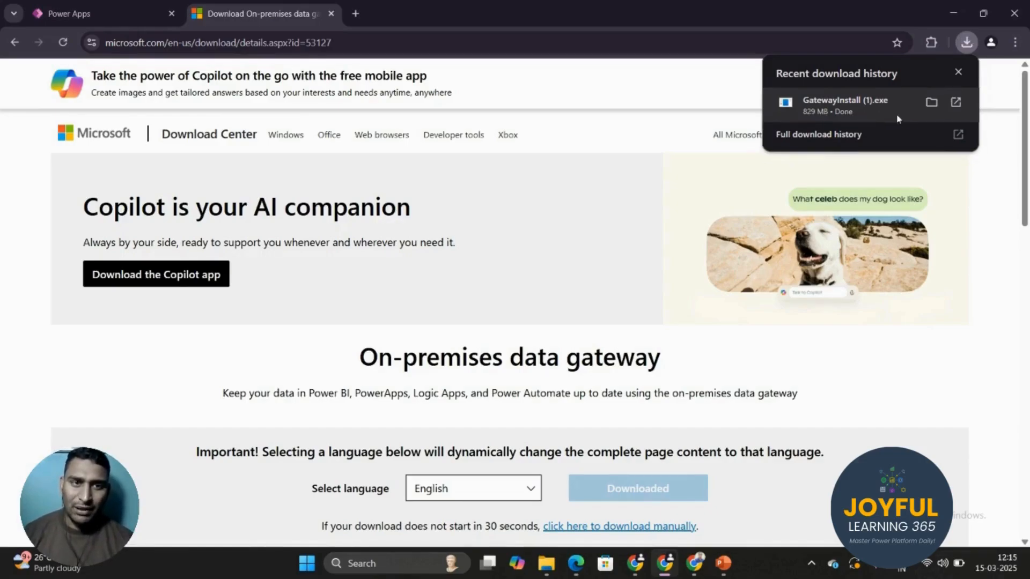
{"action": "left_click", "coordinate": [933, 103]}
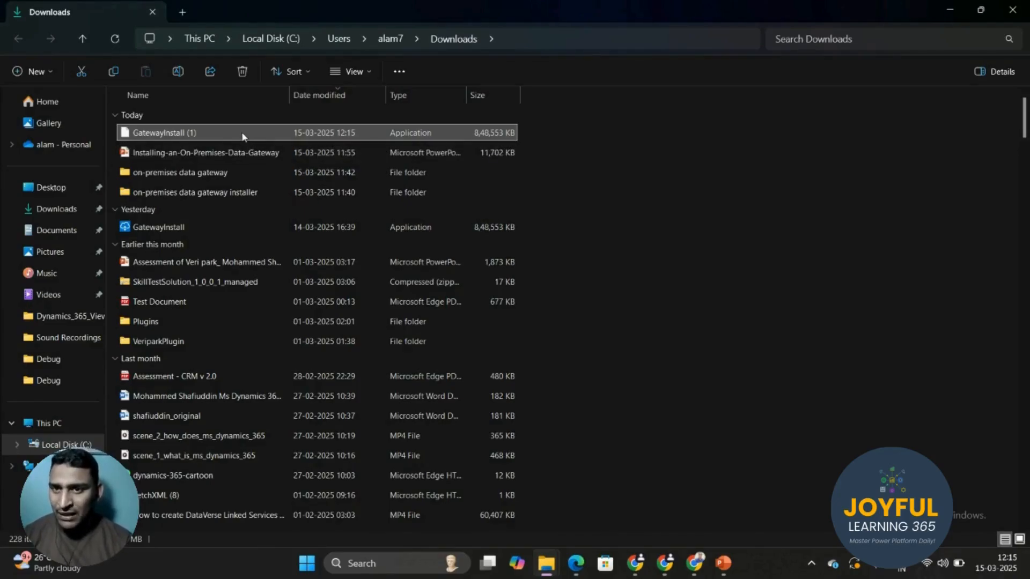
Run GatewayInstall (1), accept the terms of use and privacy statement, and install to the default Program Files folder
{"action": "double_click", "coordinate": [241, 134]}
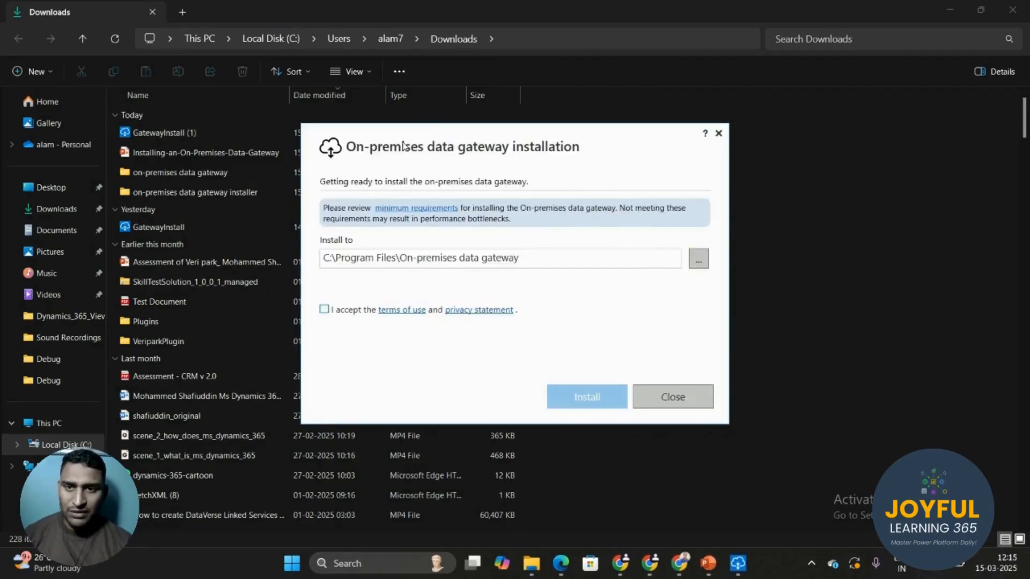
{"action": "left_click_drag", "start_coordinate": [402, 144], "coordinate": [327, 117]}
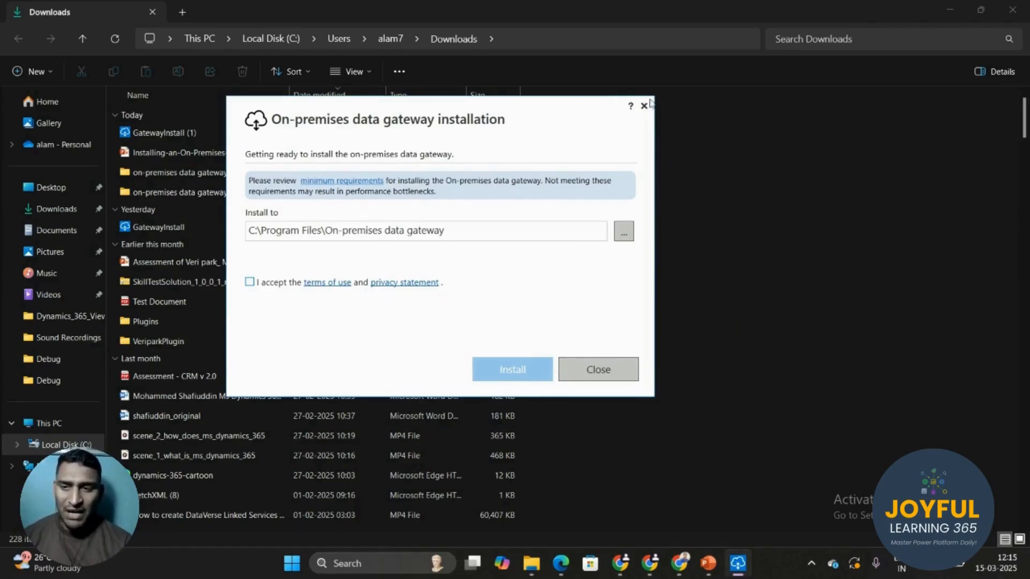
{"action": "left_click_drag", "start_coordinate": [435, 114], "coordinate": [317, 101]}
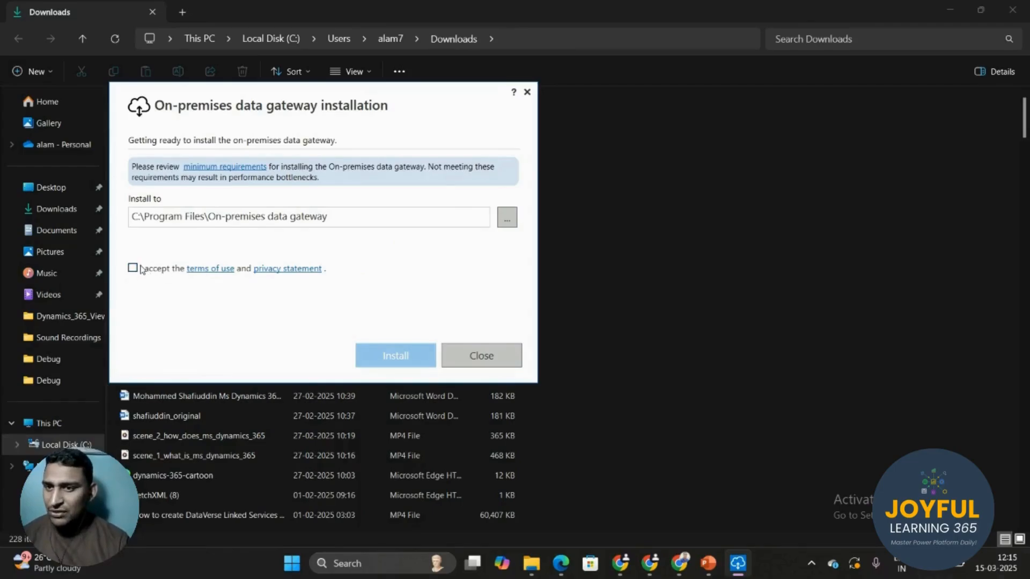
{"action": "left_click", "coordinate": [364, 215]}
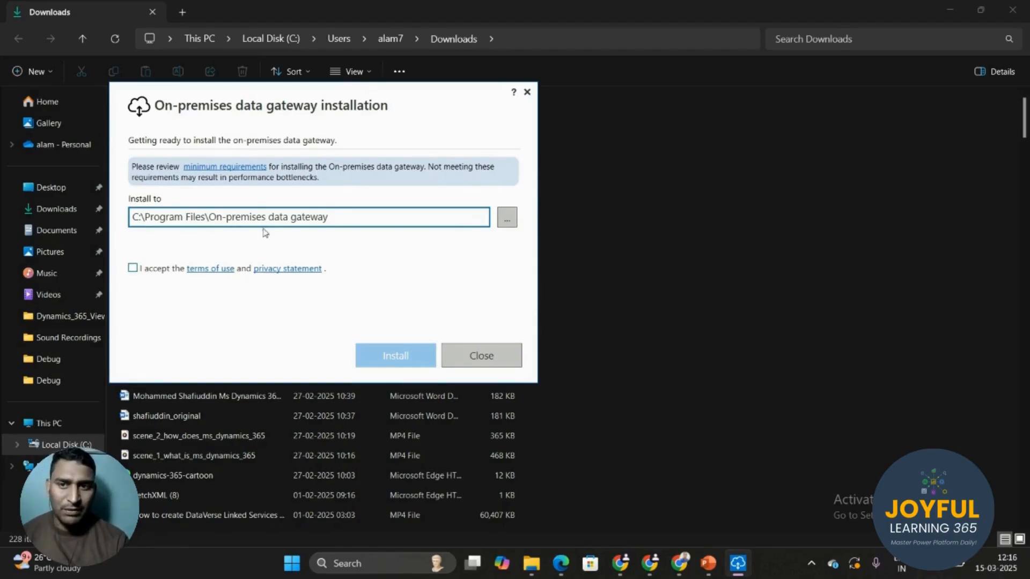
{"action": "left_click", "coordinate": [132, 268]}
{"action": "left_click", "coordinate": [400, 365]}
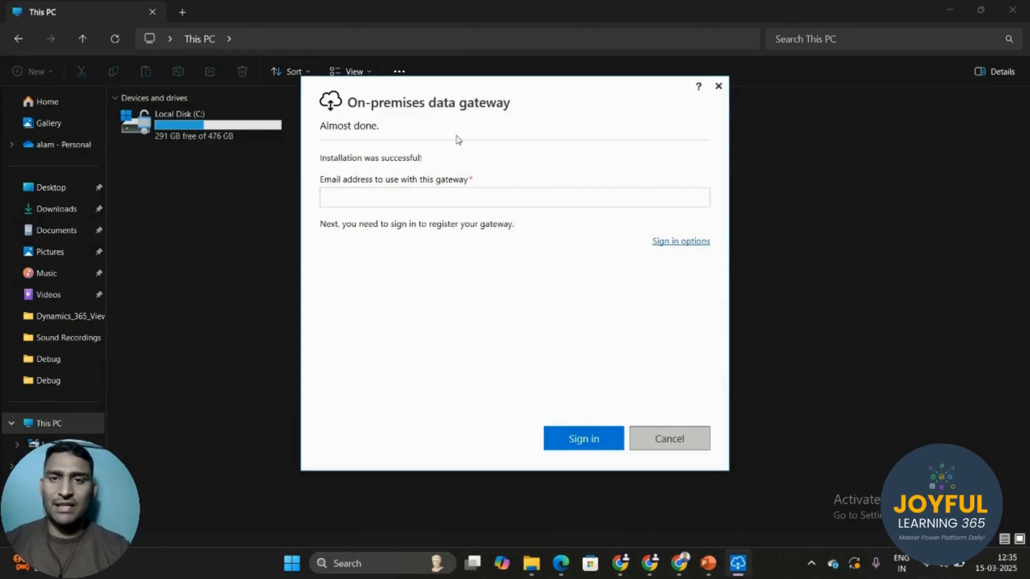
Paste the account e-mail into the gateway's Email address field and start signing in
{"action": "left_click", "coordinate": [392, 203]}
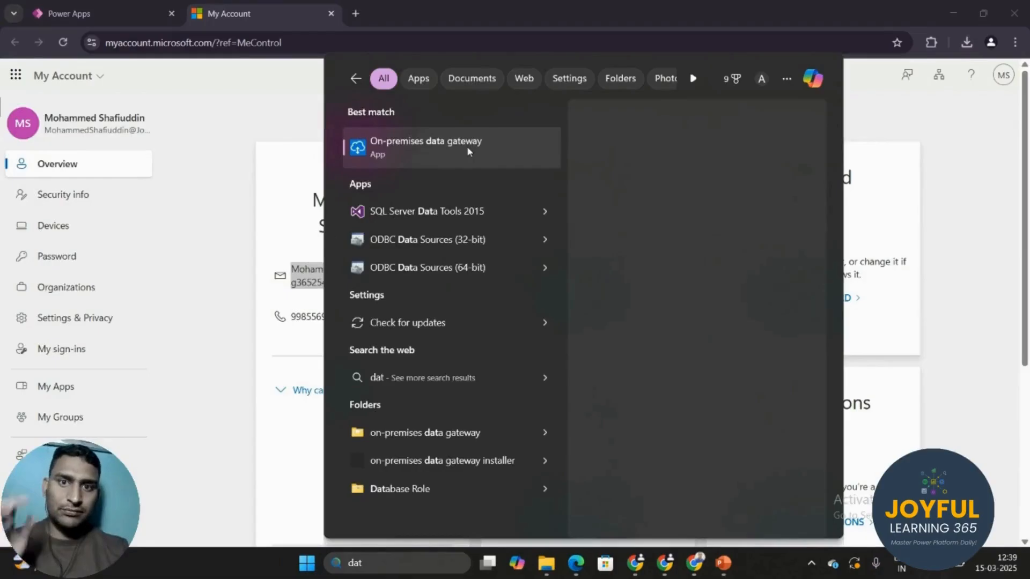
{"action": "left_click", "coordinate": [467, 147]}
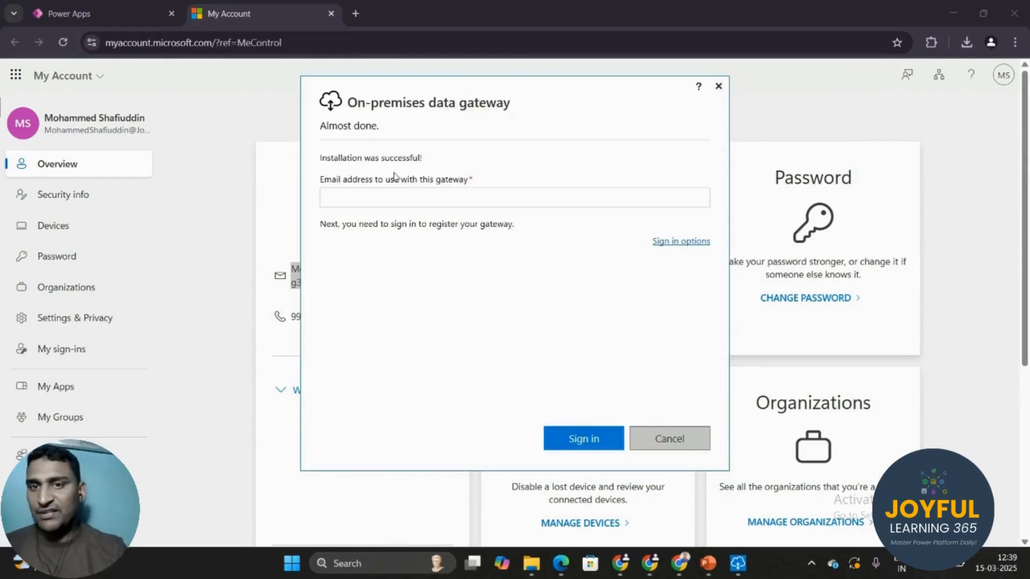
{"action": "left_click", "coordinate": [396, 199]}
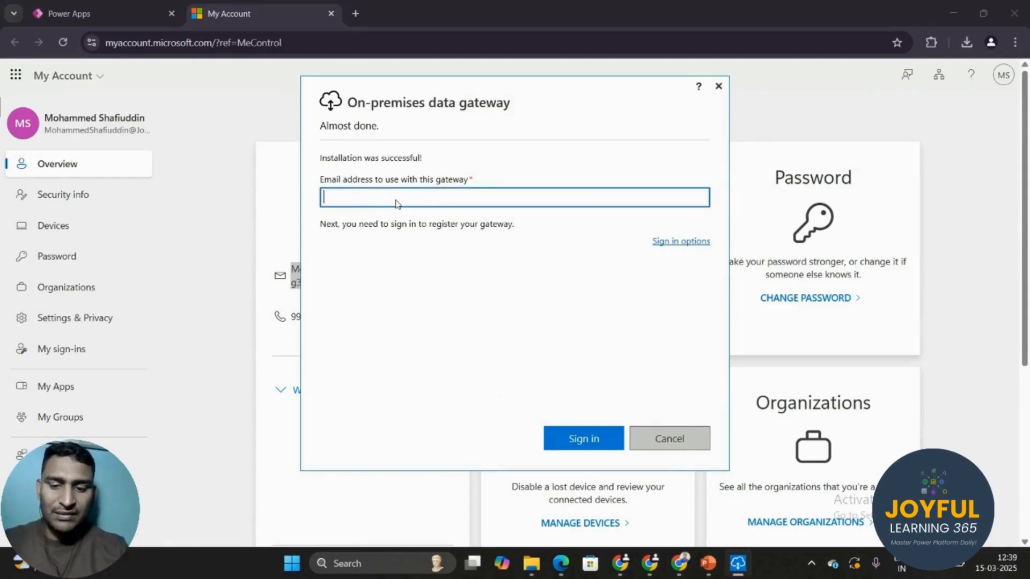
{"action": "key", "text": "ctrl+v"}
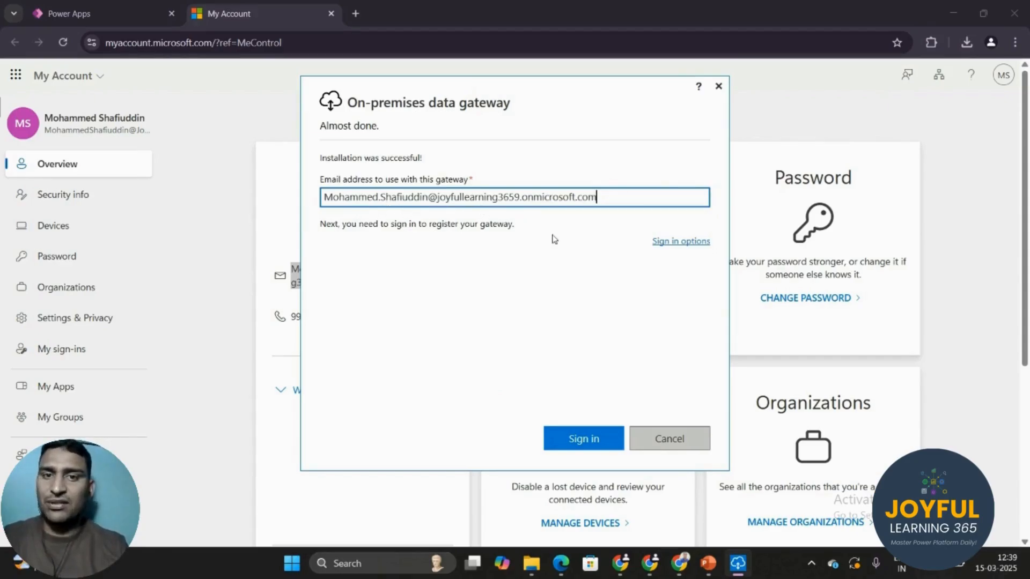
{"action": "left_click", "coordinate": [596, 437]}
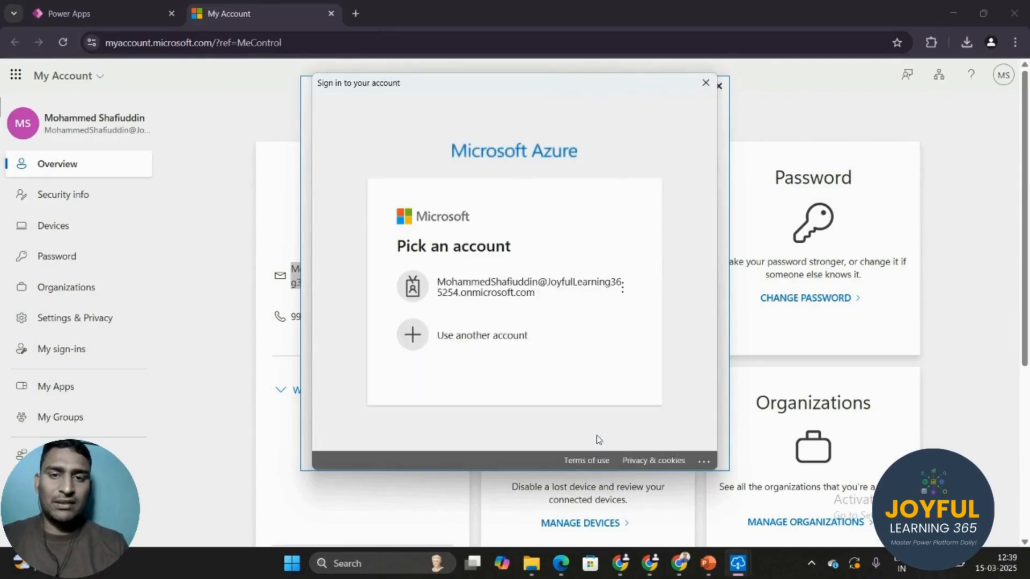
Sign in with a different work account, entering its e-mail and password
{"action": "left_click", "coordinate": [513, 347]}
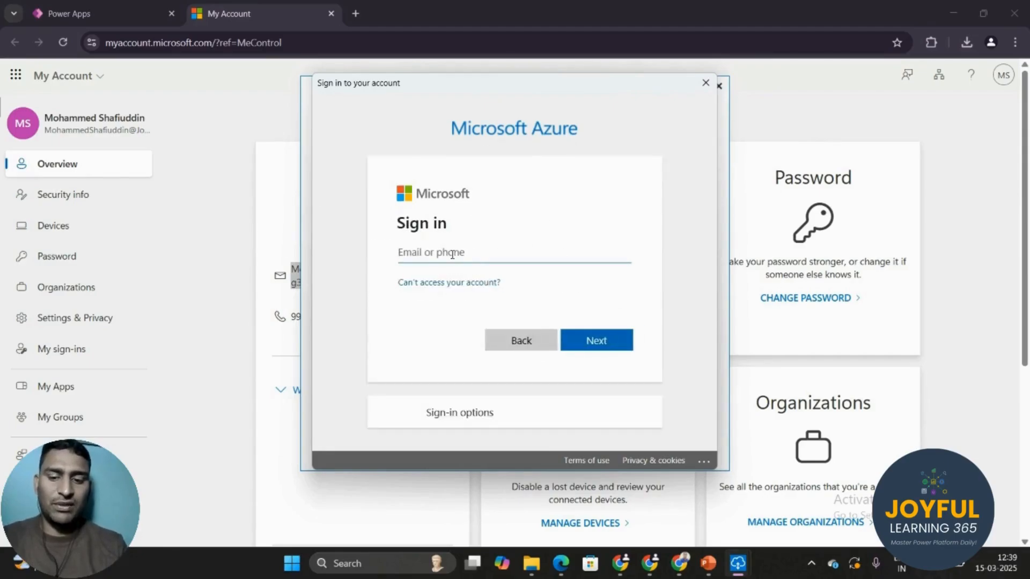
{"action": "key", "text": "ctrl+v"}
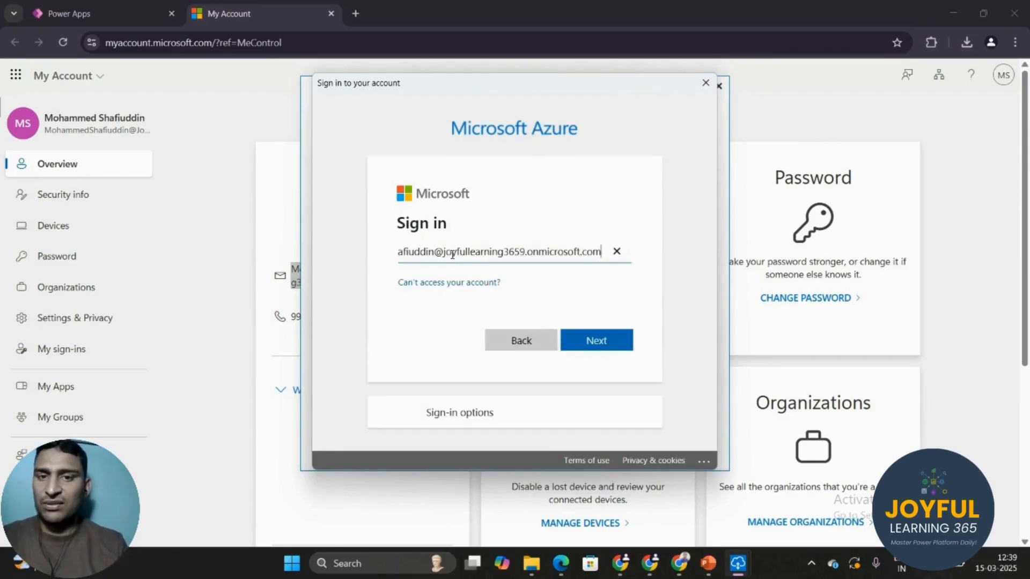
{"action": "left_click", "coordinate": [614, 340]}
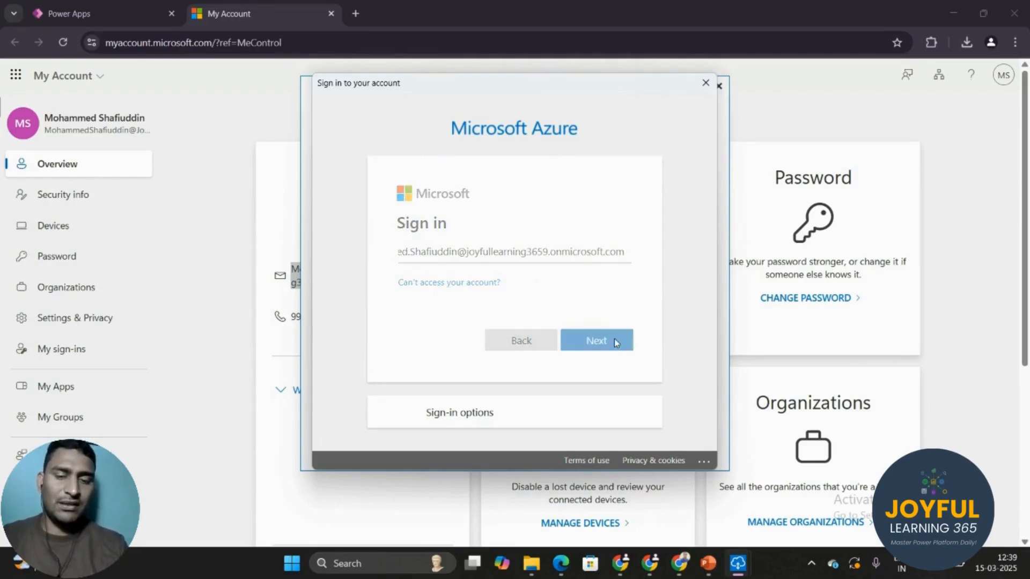
{"action": "key", "text": "Caps_Lock"}
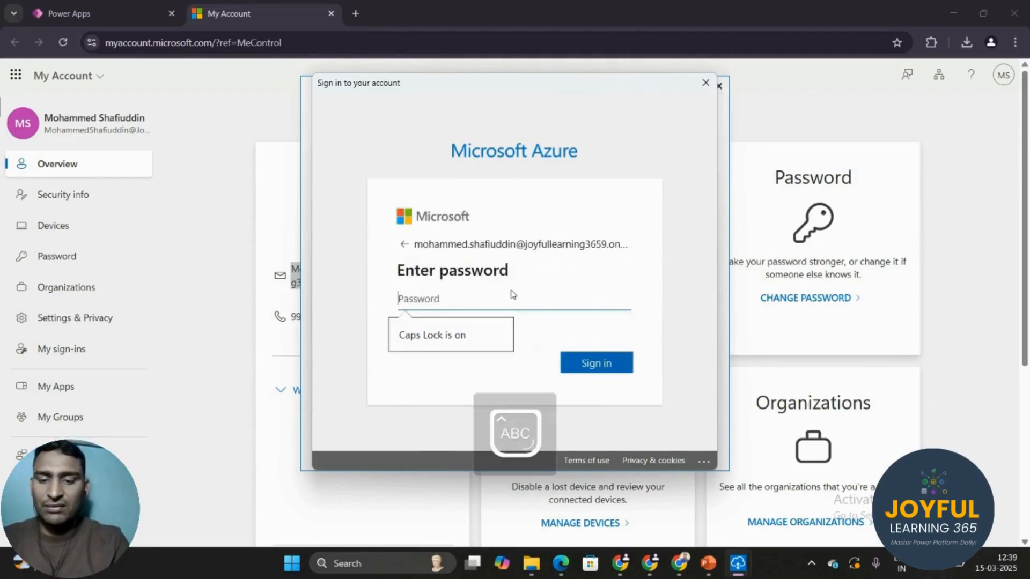
{"action": "type", "text": "•"}
{"action": "key", "text": "Caps_Lock"}
{"action": "type", "text": "••••"}
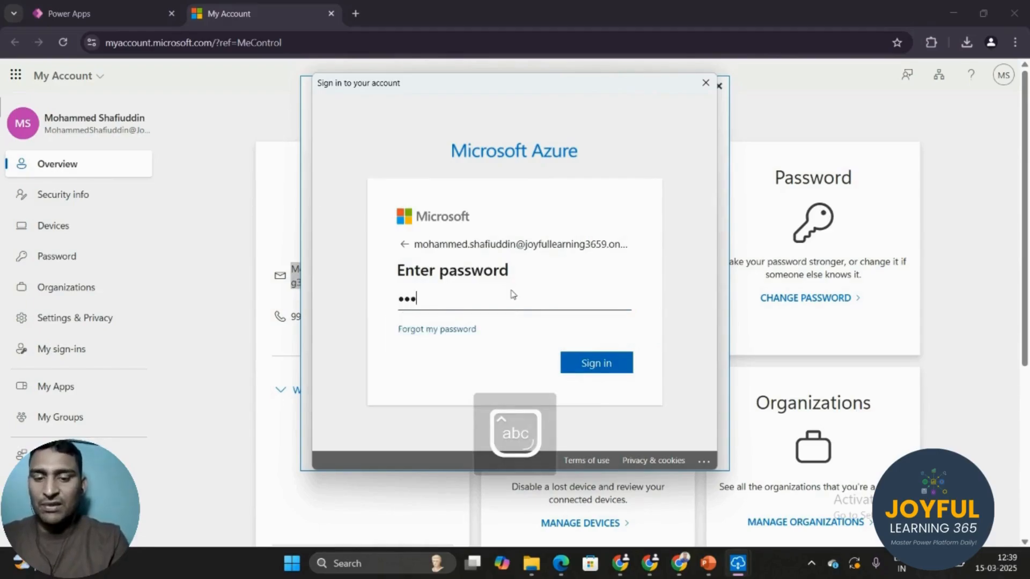
{"action": "type", "text": "•••••"}
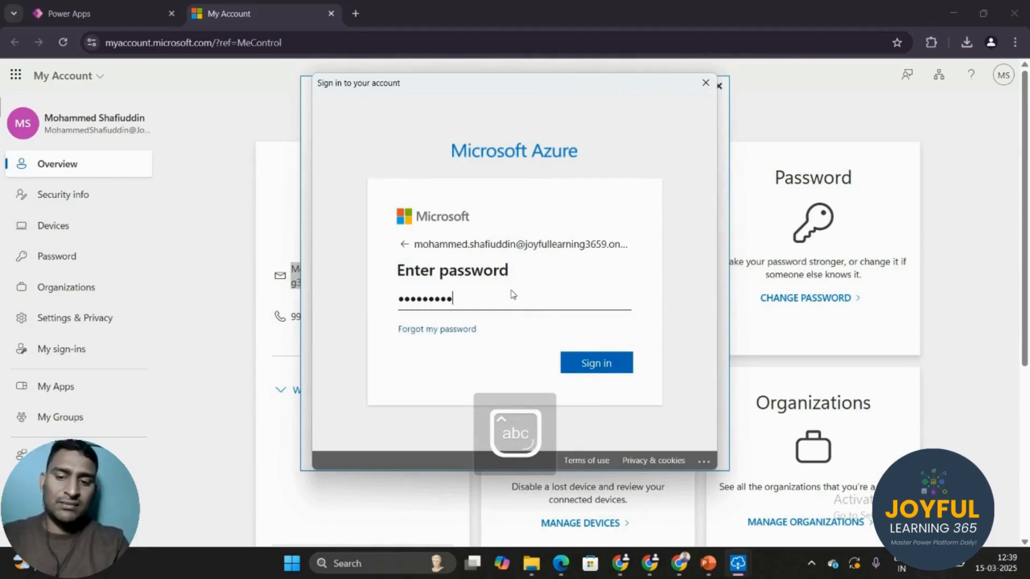
{"action": "type", "text": "•"}
{"action": "left_click", "coordinate": [587, 365]}
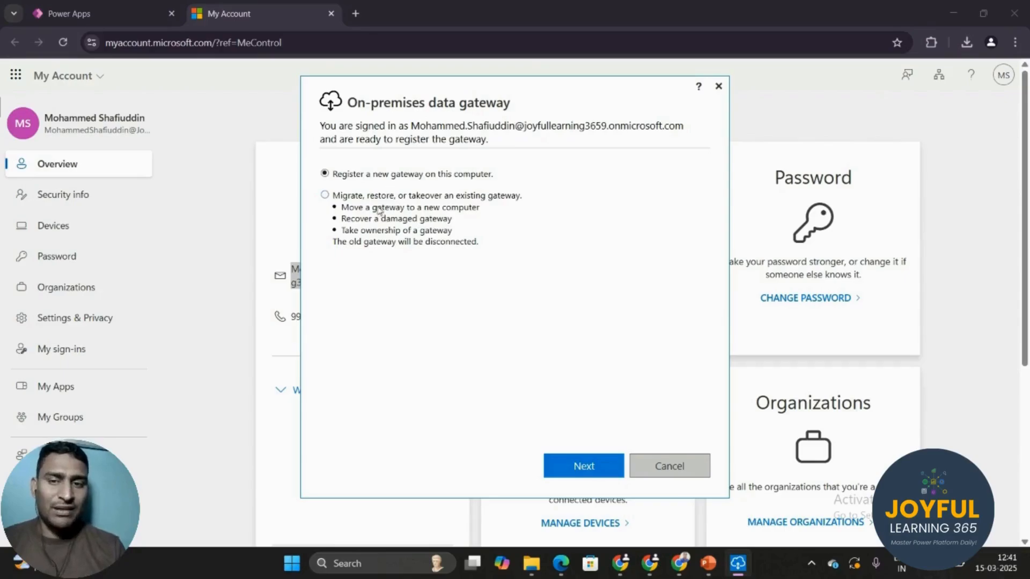
Choose Register a new gateway and name it JoyfulLearning365
{"action": "left_click", "coordinate": [351, 199]}
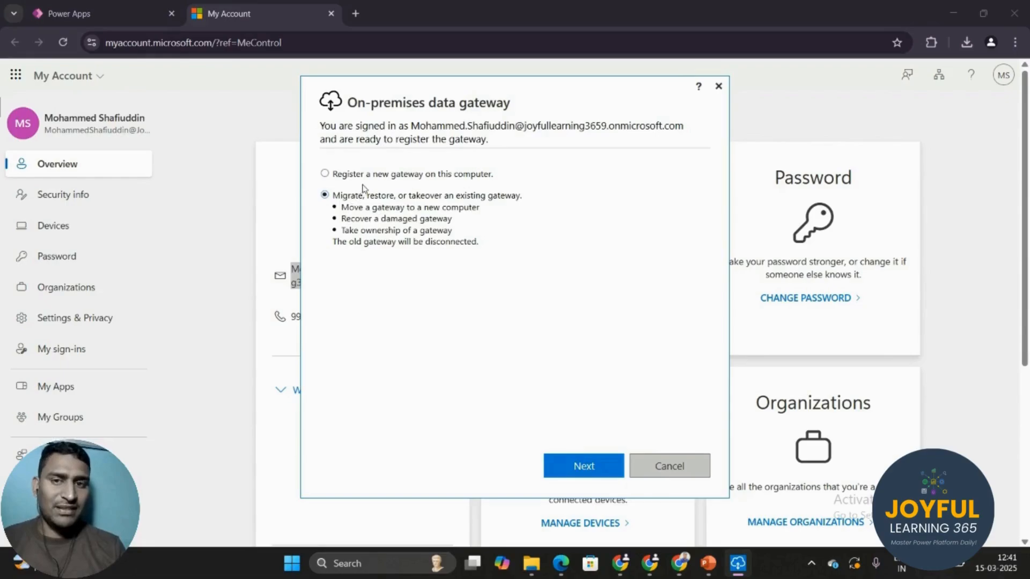
{"action": "left_click", "coordinate": [354, 179]}
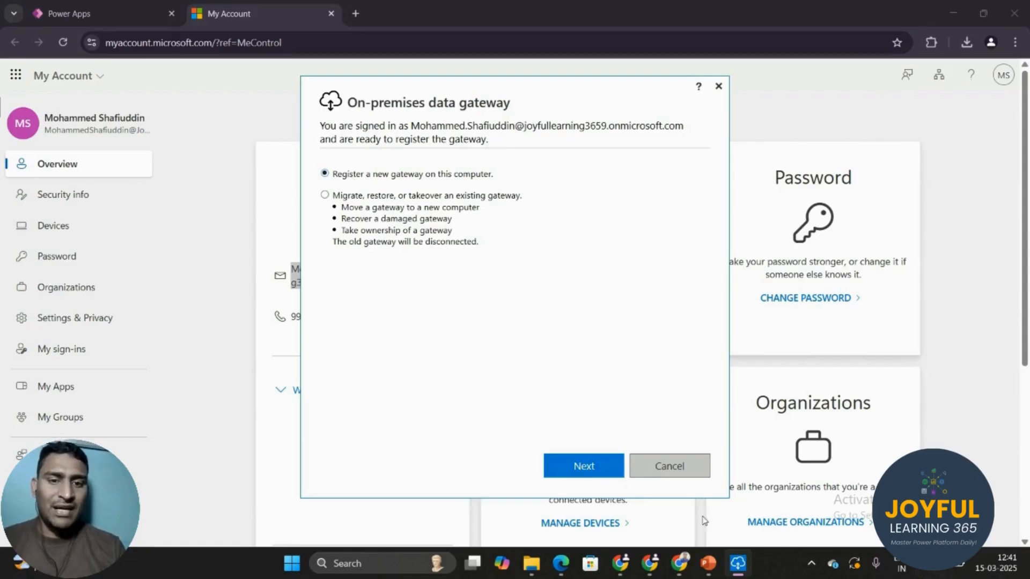
{"action": "left_click", "coordinate": [586, 466]}
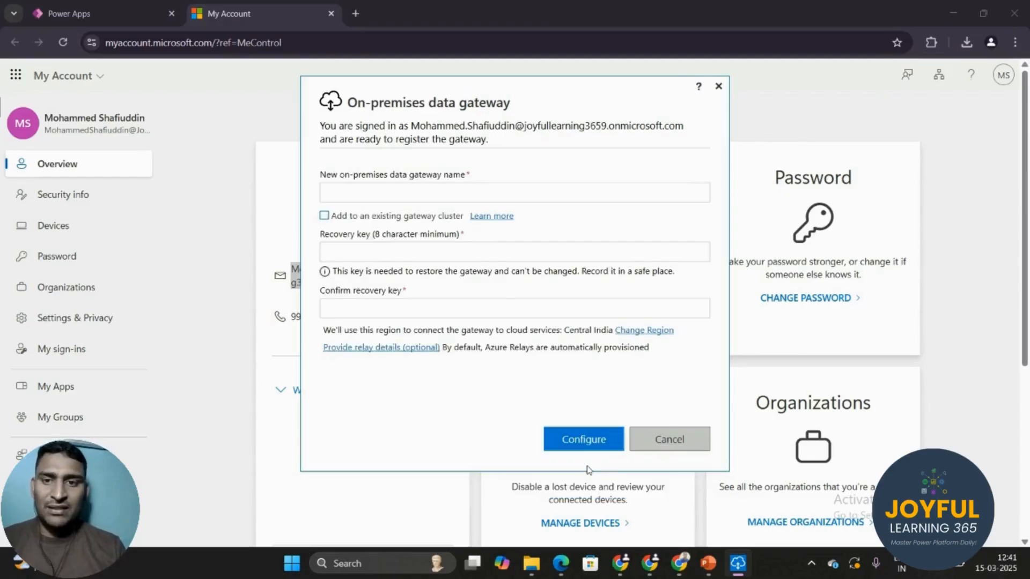
{"action": "left_click", "coordinate": [419, 199]}
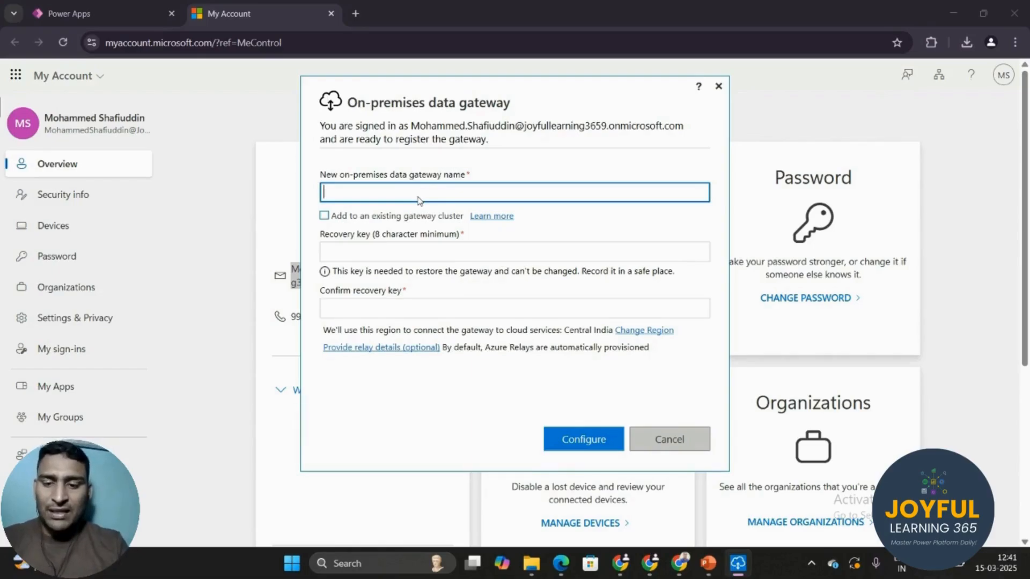
{"action": "key", "text": "Caps_Lock"}
{"action": "type", "text": "Joyful"}
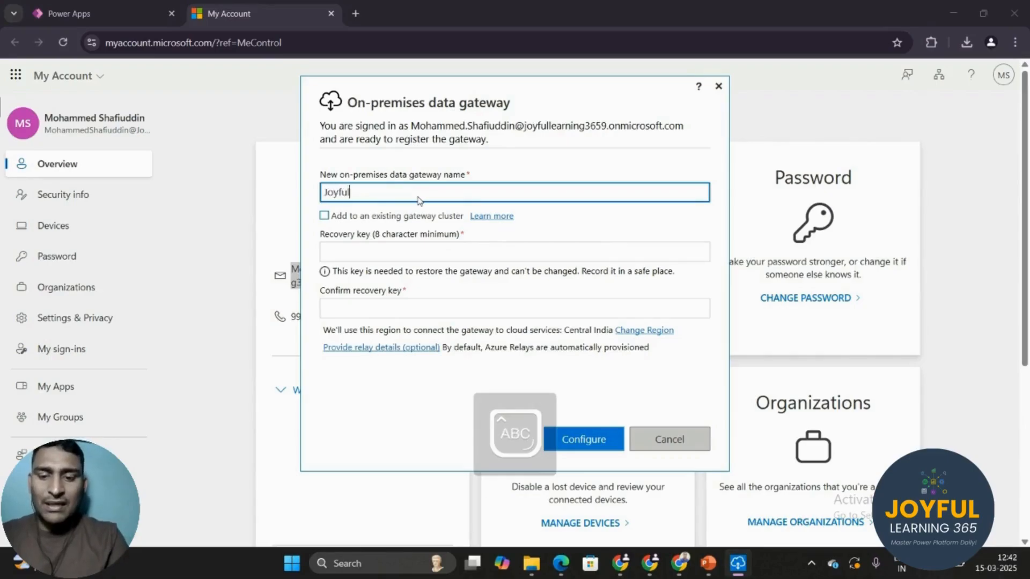
{"action": "key", "text": "Caps_Lock"}
{"action": "type", "text": "Learning3"}
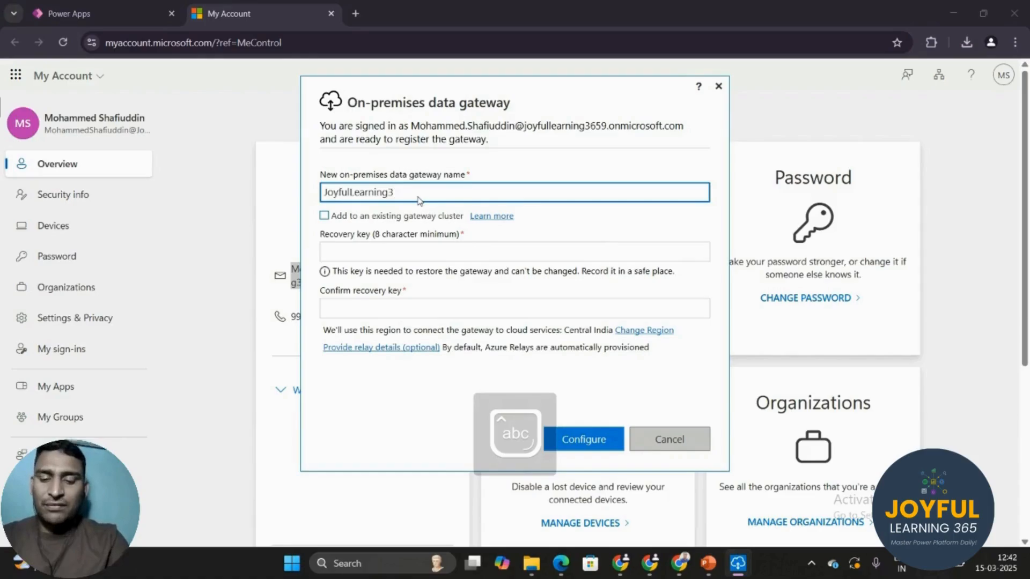
{"action": "type", "text": "65"}
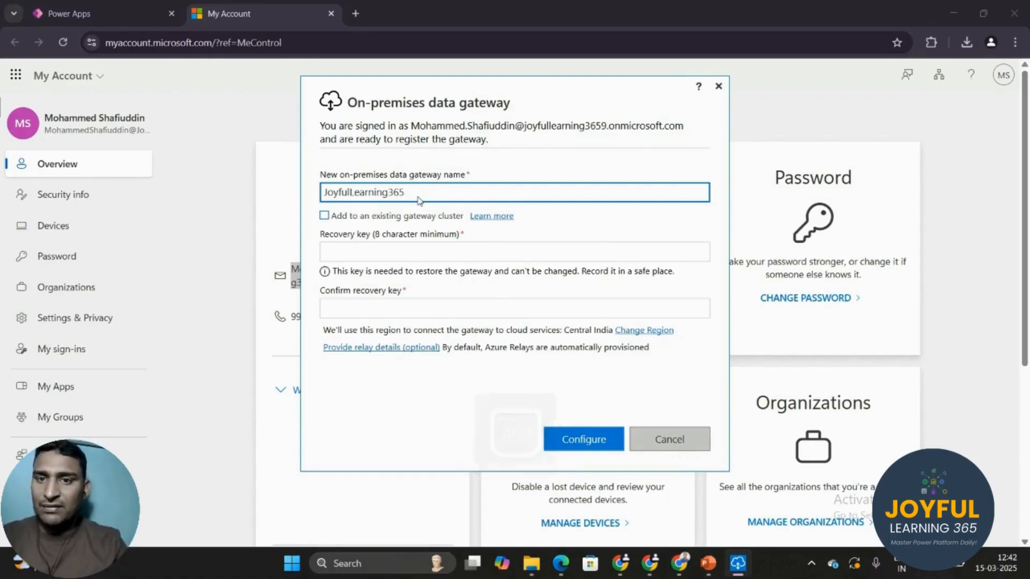
Enter and confirm the recovery key, then configure the gateway
{"action": "left_click", "coordinate": [379, 258]}
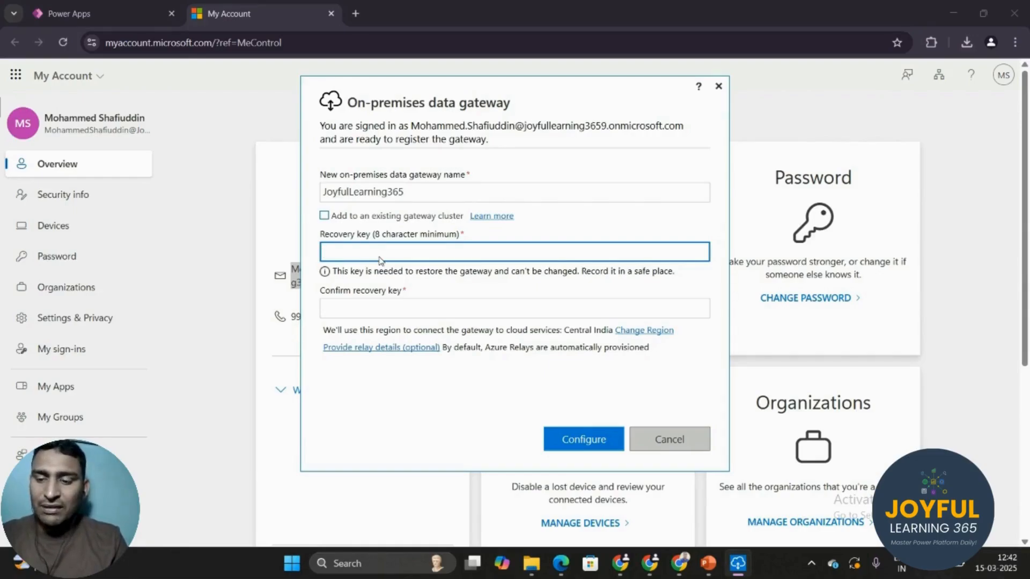
{"action": "key", "text": "Caps_Lock"}
{"action": "type", "text": "•"}
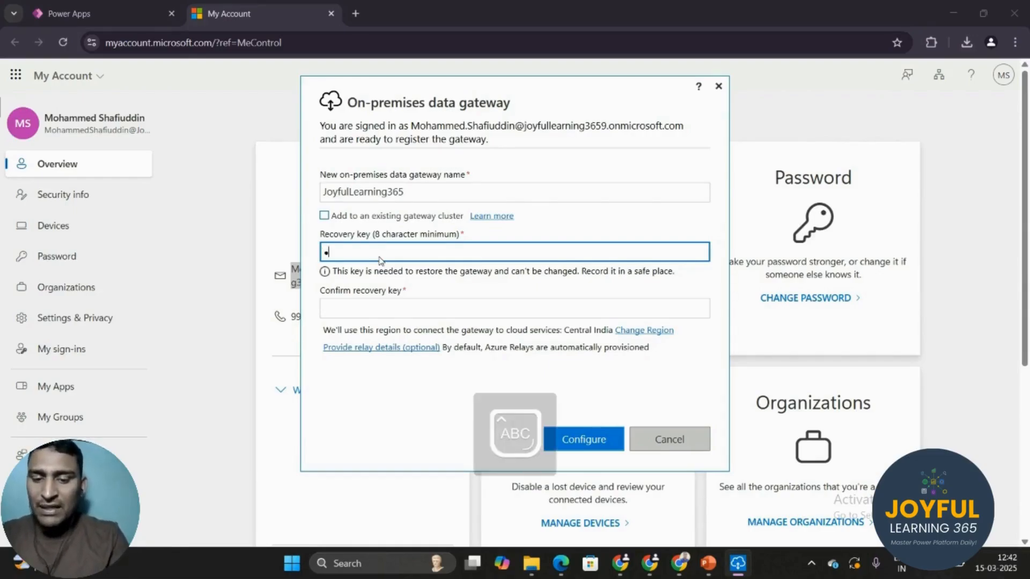
{"action": "key", "text": "Caps_Lock"}
{"action": "type", "text": "••••"}
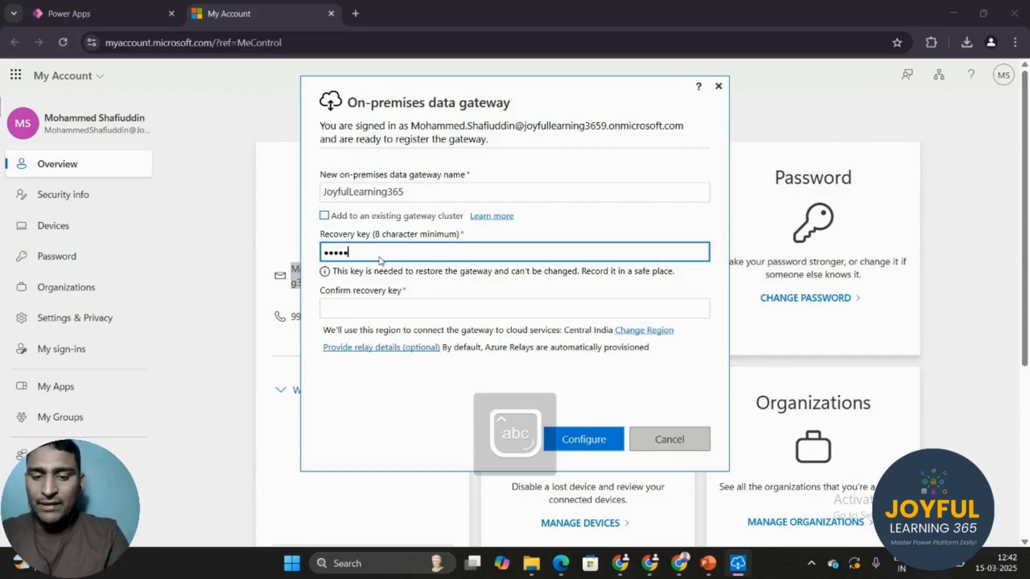
{"action": "type", "text": "•••••"}
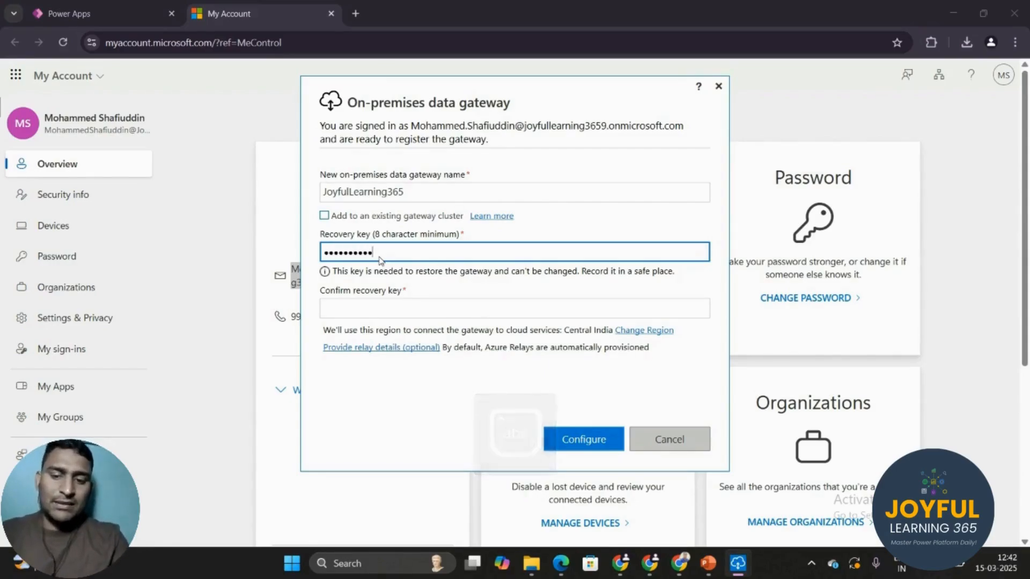
{"action": "type", "text": "•"}
{"action": "left_click", "coordinate": [364, 314]}
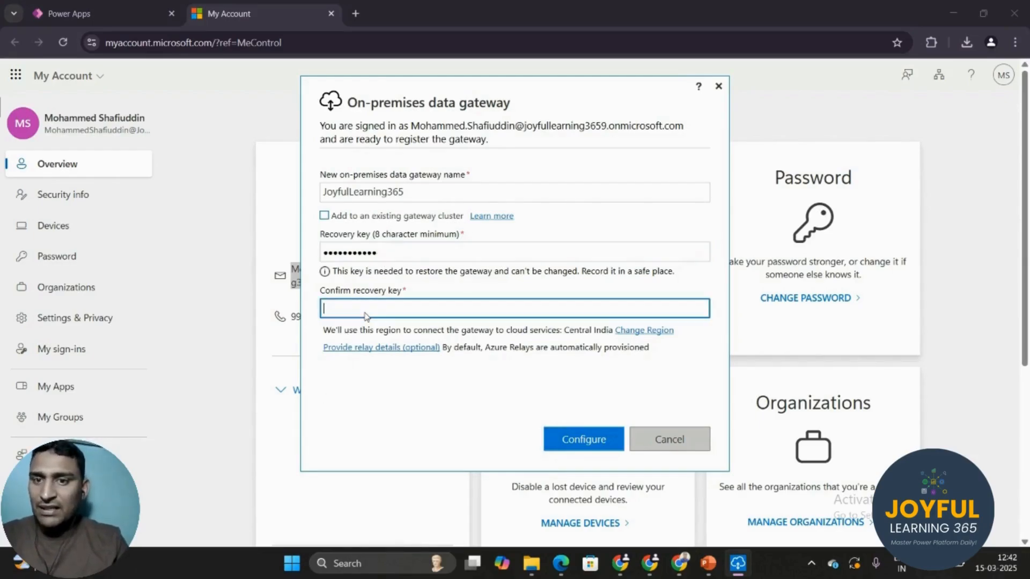
{"action": "key", "text": "Caps_Lock"}
{"action": "type", "text": "•"}
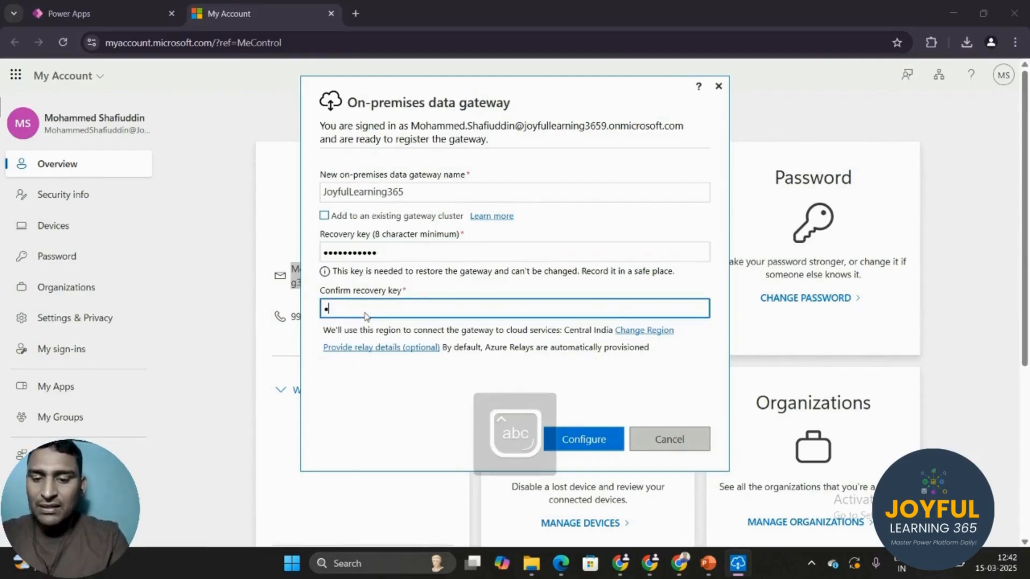
{"action": "type", "text": "•••••"}
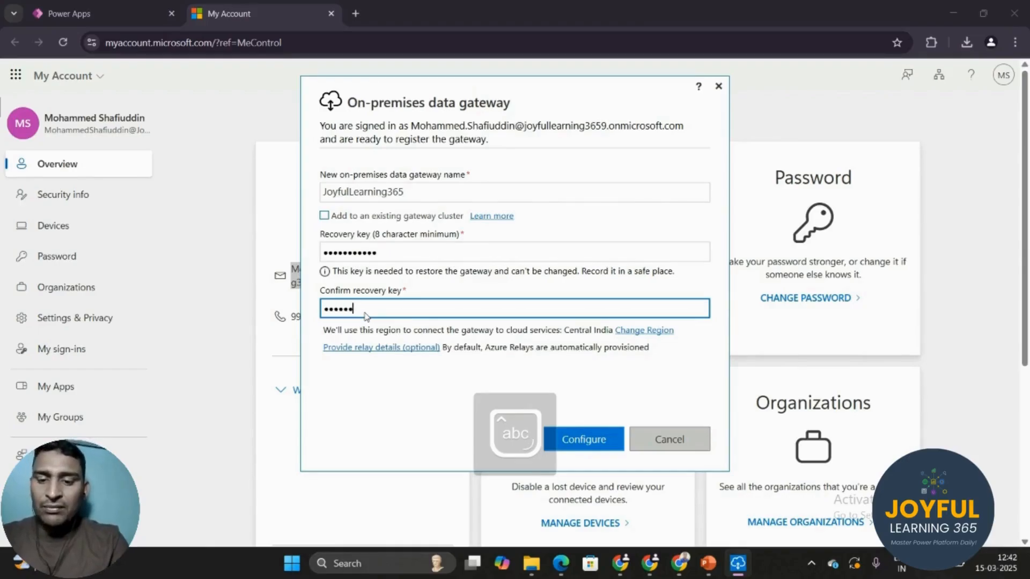
{"action": "type", "text": "•••"}
{"action": "type", "text": "•"}
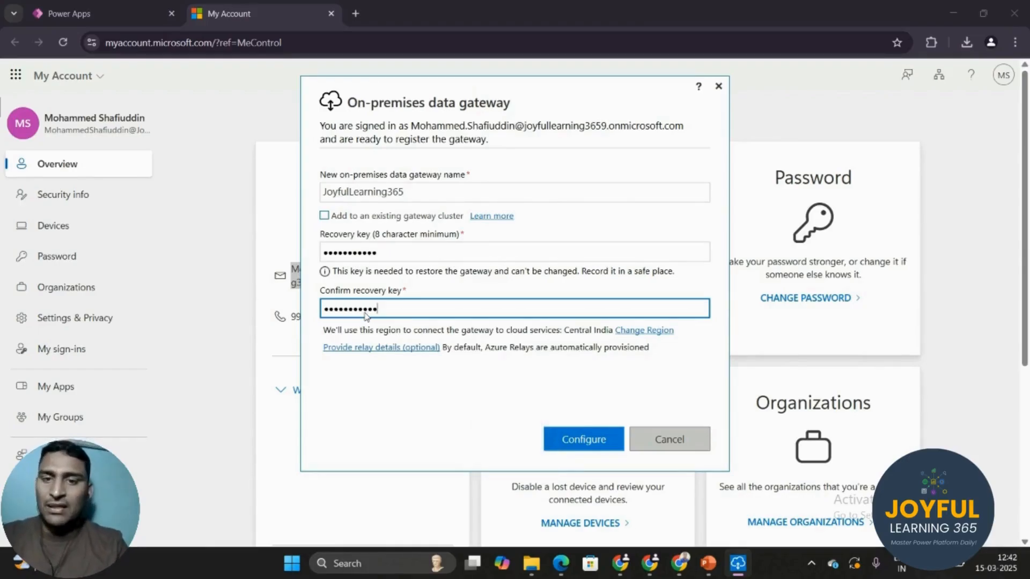
{"action": "left_click", "coordinate": [576, 441]}
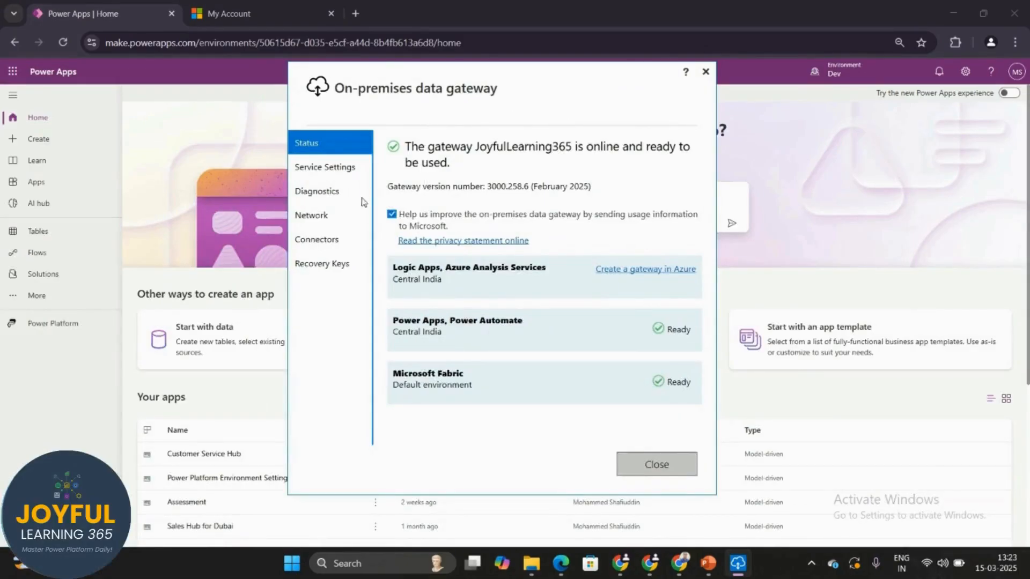
Review the gateway's Service Settings, Diagnostics, Connectors and Recovery Keys pages, confirm JoyfulLearning365 is online, then return to the browser
{"action": "left_click", "coordinate": [330, 170]}
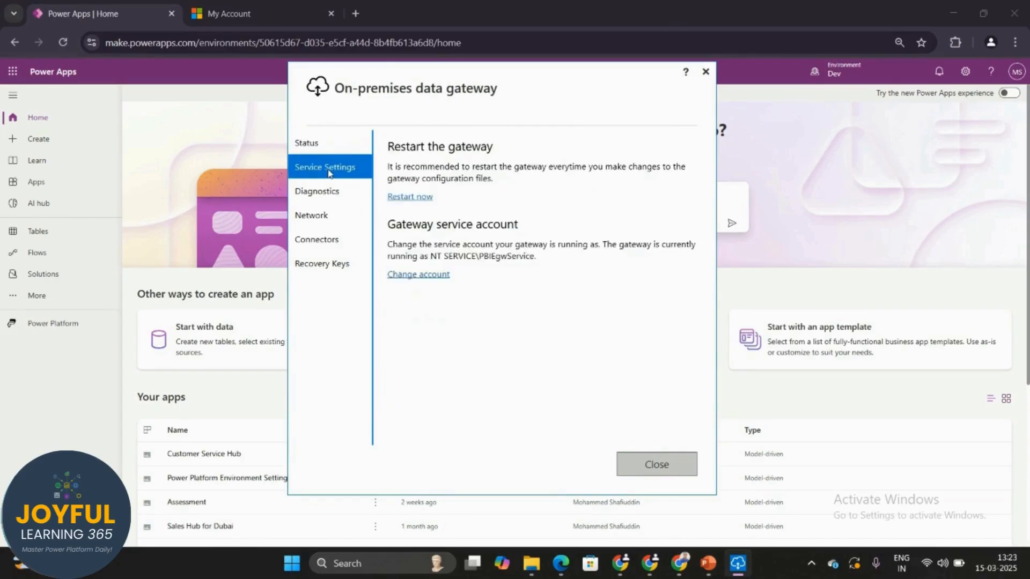
{"action": "left_click", "coordinate": [322, 198]}
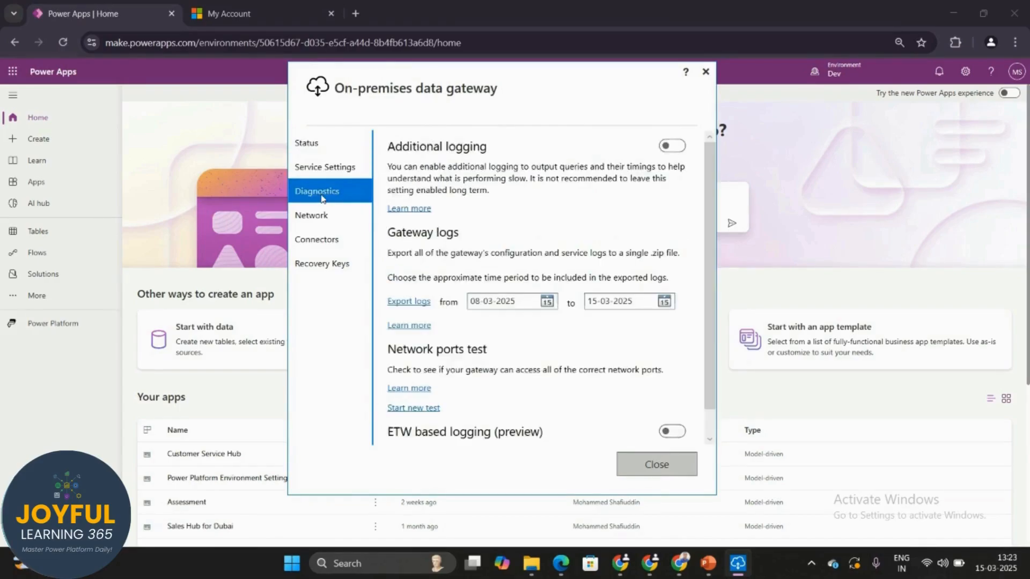
{"action": "left_click", "coordinate": [320, 246]}
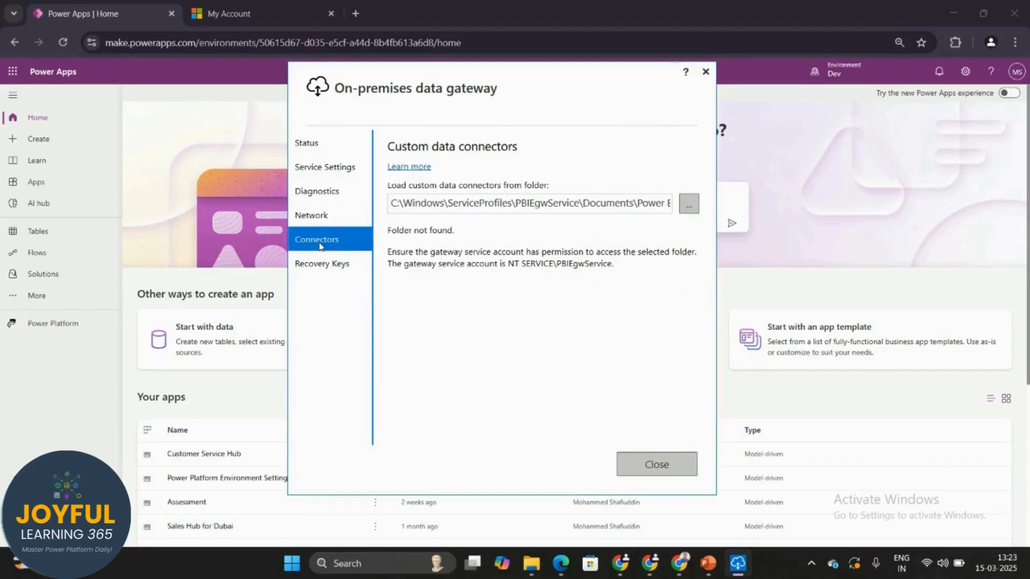
{"action": "left_click", "coordinate": [331, 269]}
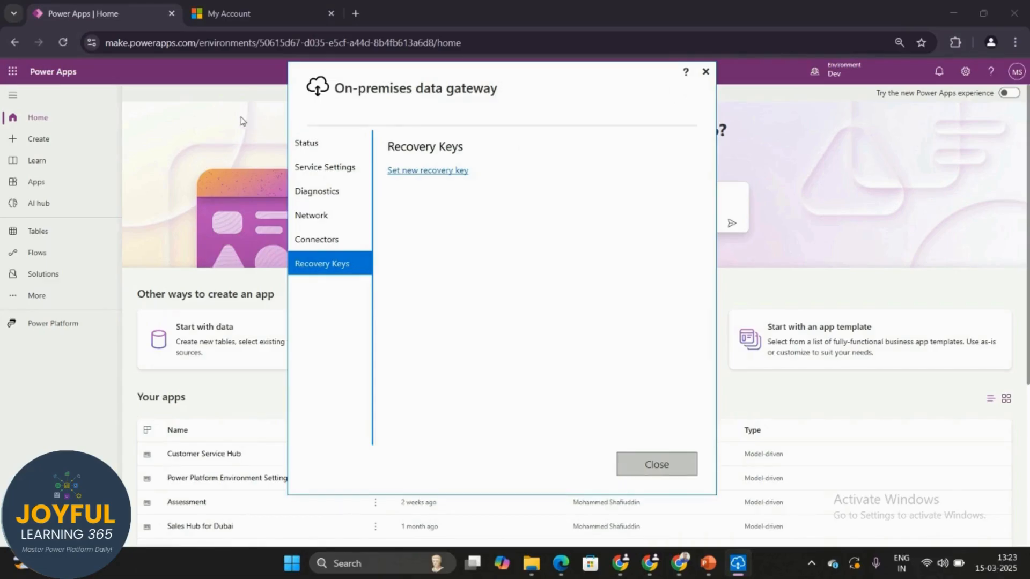
{"action": "left_click", "coordinate": [325, 150]}
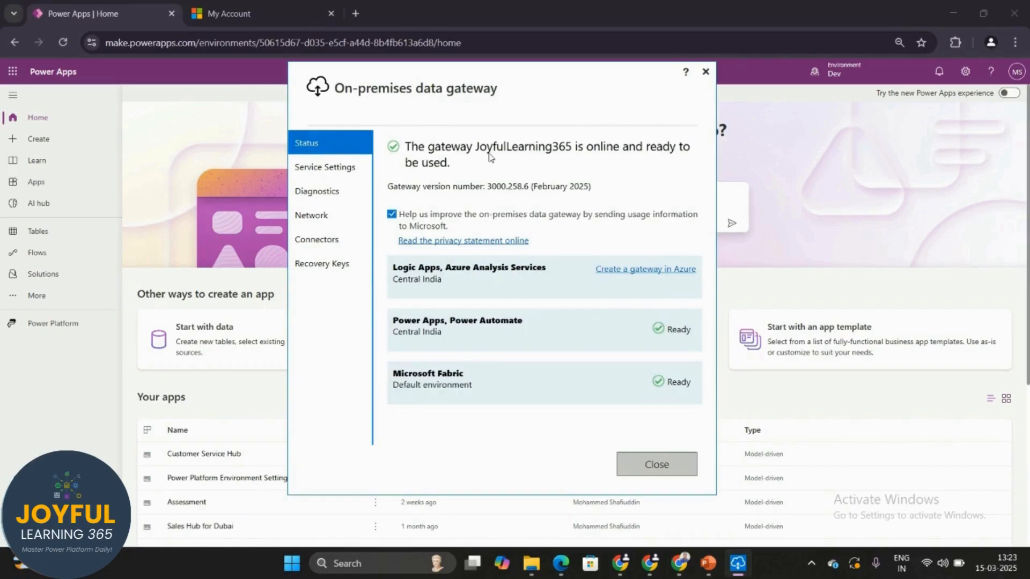
{"action": "left_click", "coordinate": [259, 122]}
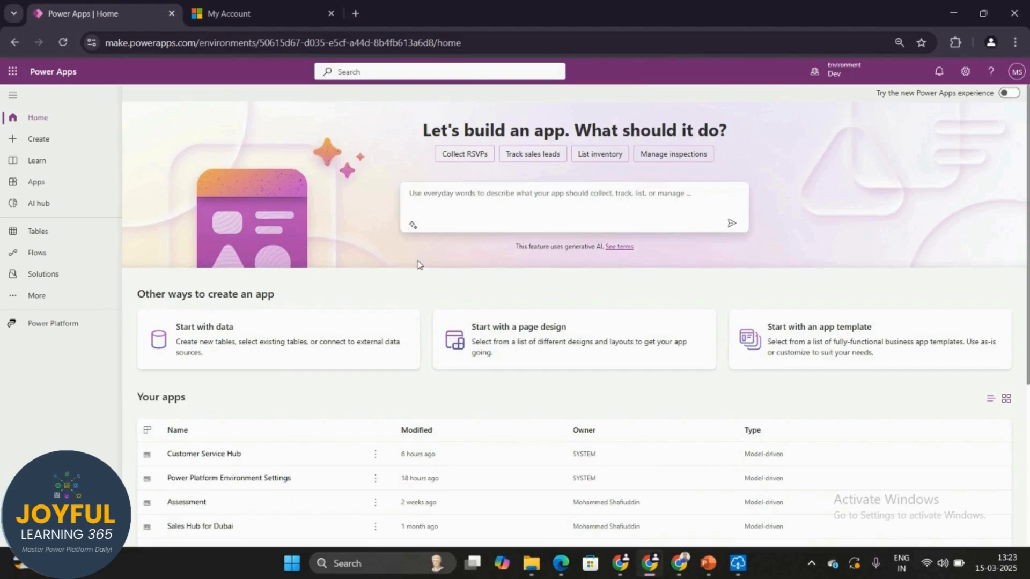
In the other Chrome window's Power Apps | Home tab, reload make.powerapps.com
{"action": "mouse_move", "coordinate": [622, 567]}
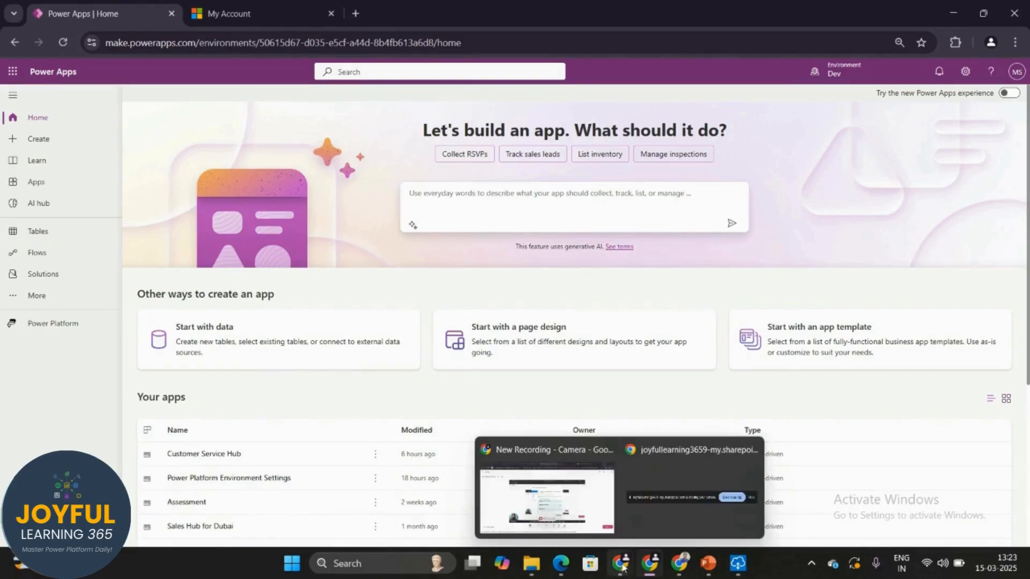
{"action": "left_click", "coordinate": [546, 485]}
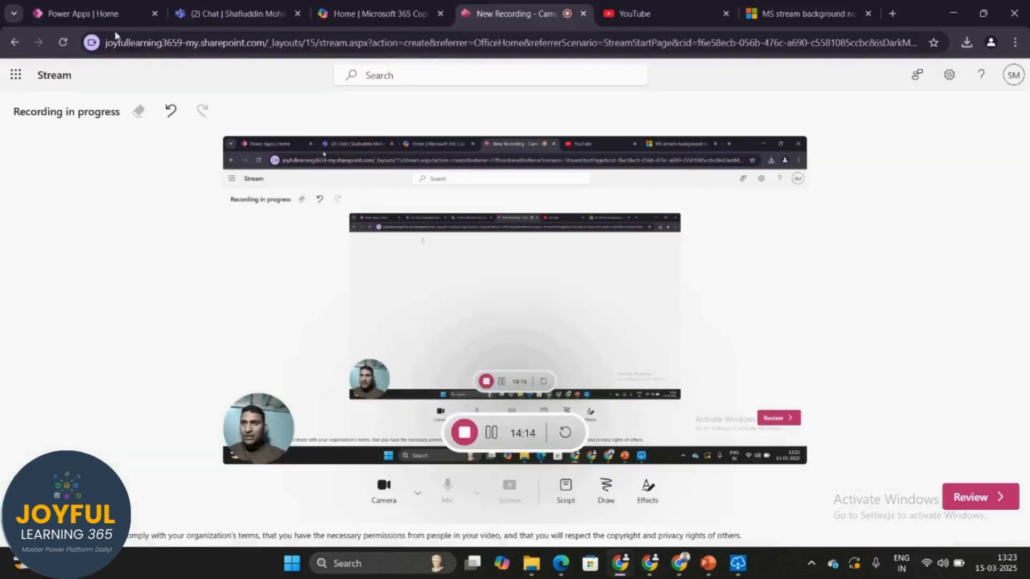
{"action": "left_click", "coordinate": [89, 15]}
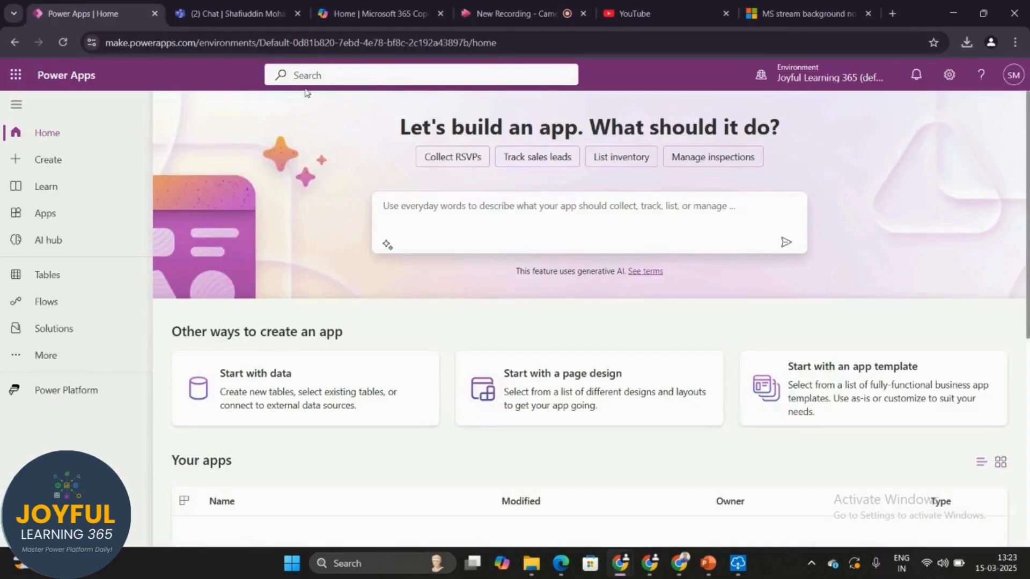
{"action": "left_click", "coordinate": [152, 47]}
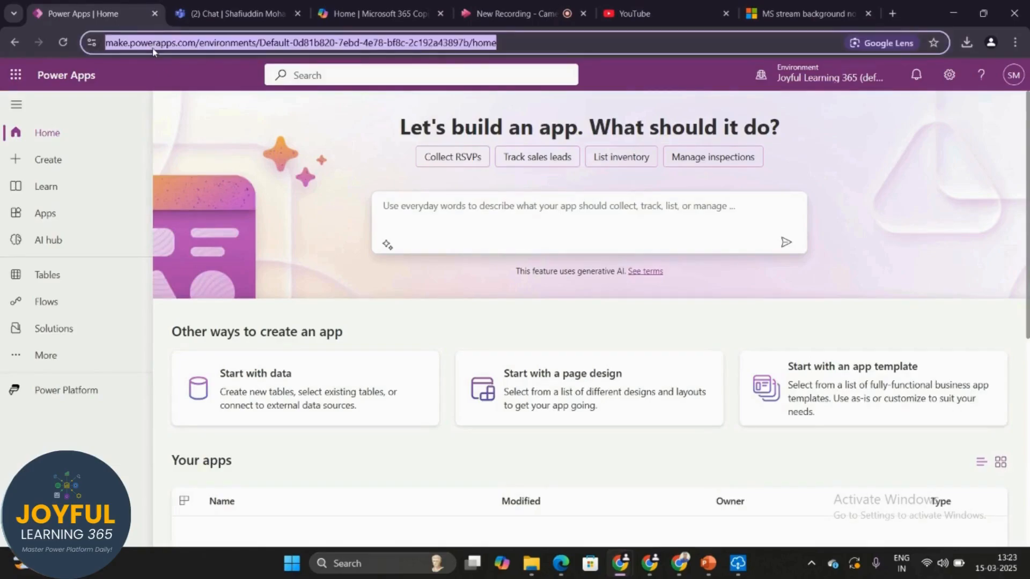
{"action": "type", "text": "make.powerapps.com"}
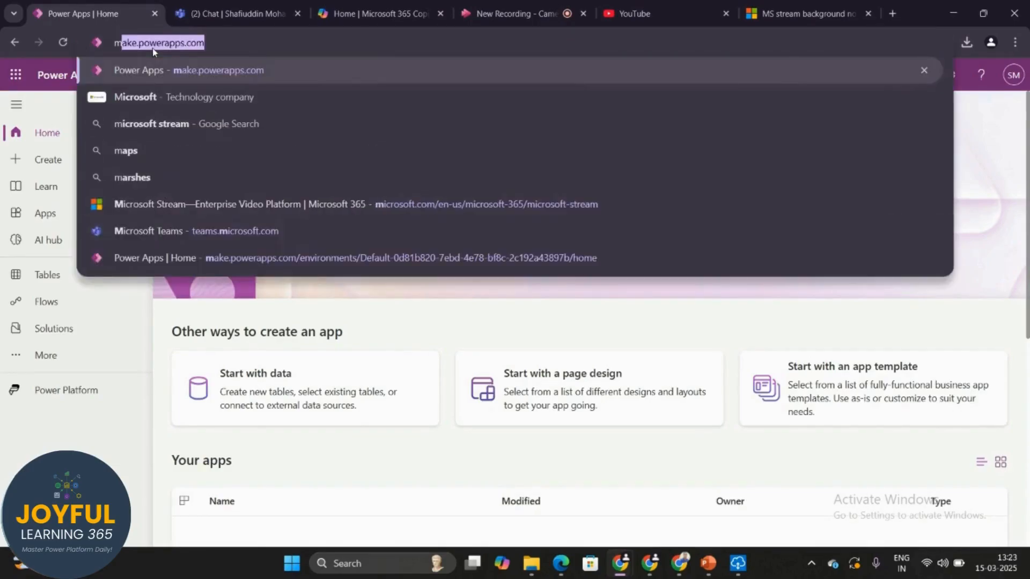
{"action": "key", "text": "Return"}
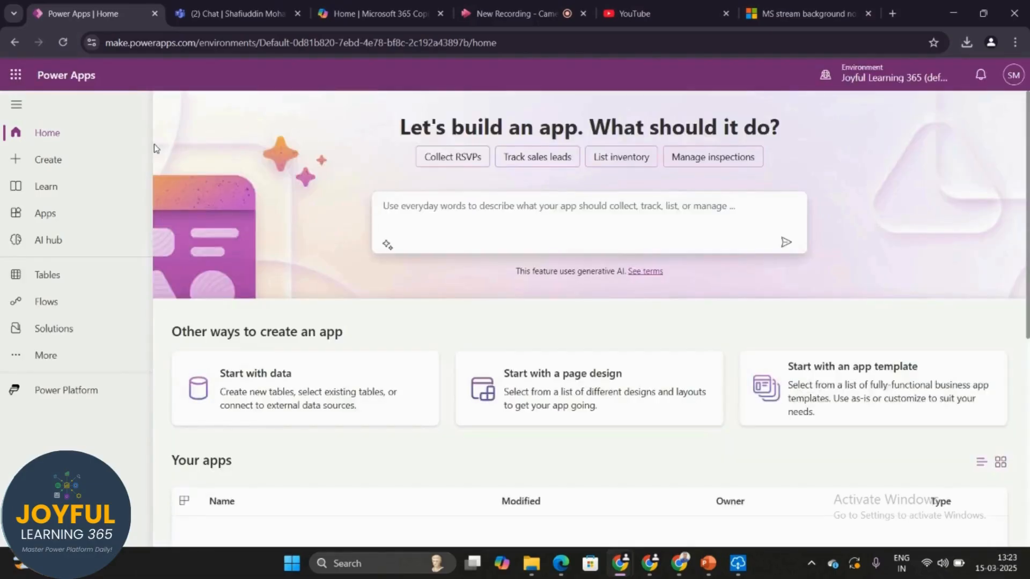
Go to More > Connections and choose + New connection
{"action": "left_click", "coordinate": [65, 361]}
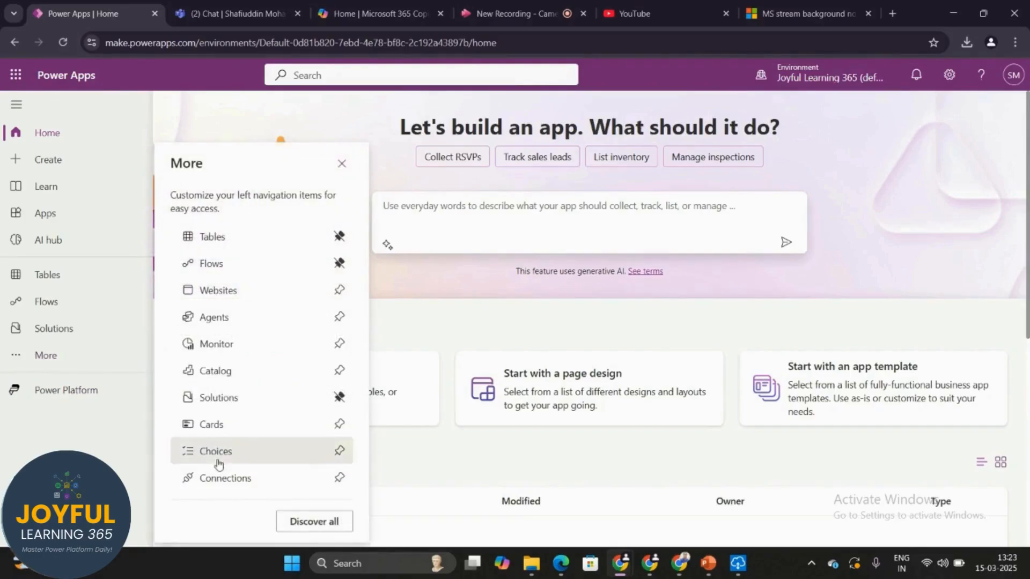
{"action": "left_click", "coordinate": [234, 479]}
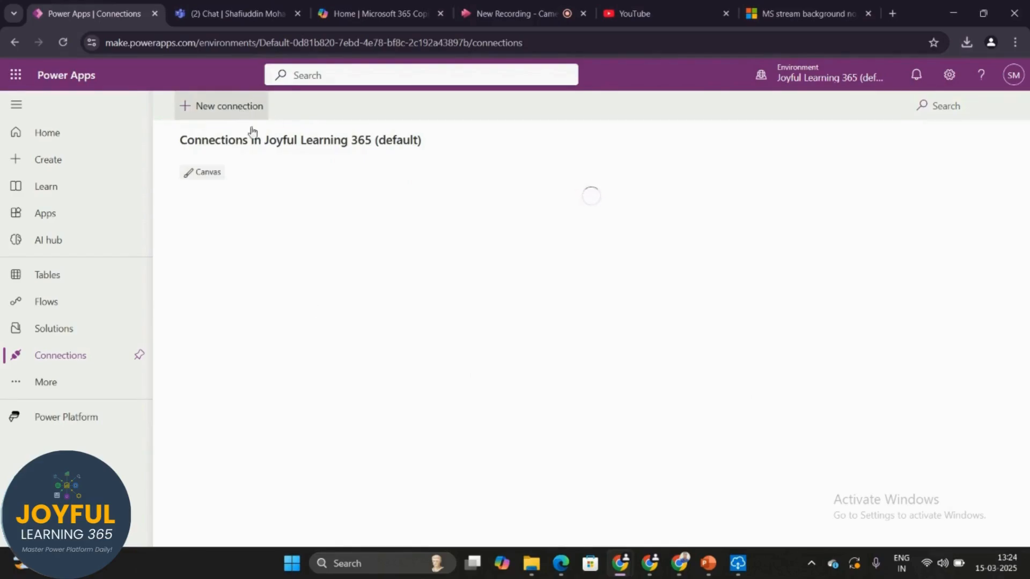
{"action": "left_click", "coordinate": [238, 109]}
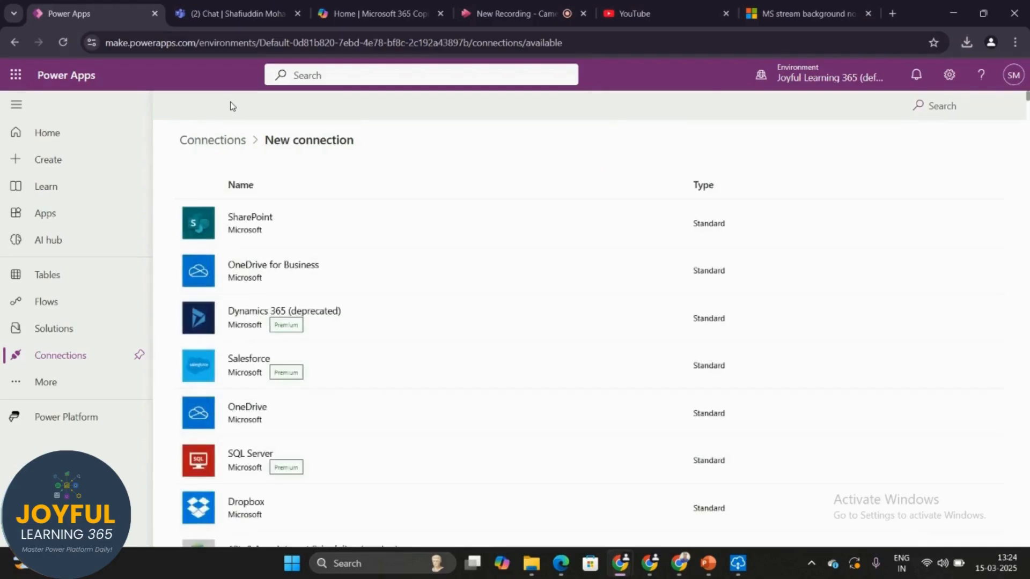
Search connectors for 'sql', start a SQL Server connection, and show its authentication types
{"action": "left_click", "coordinate": [942, 113]}
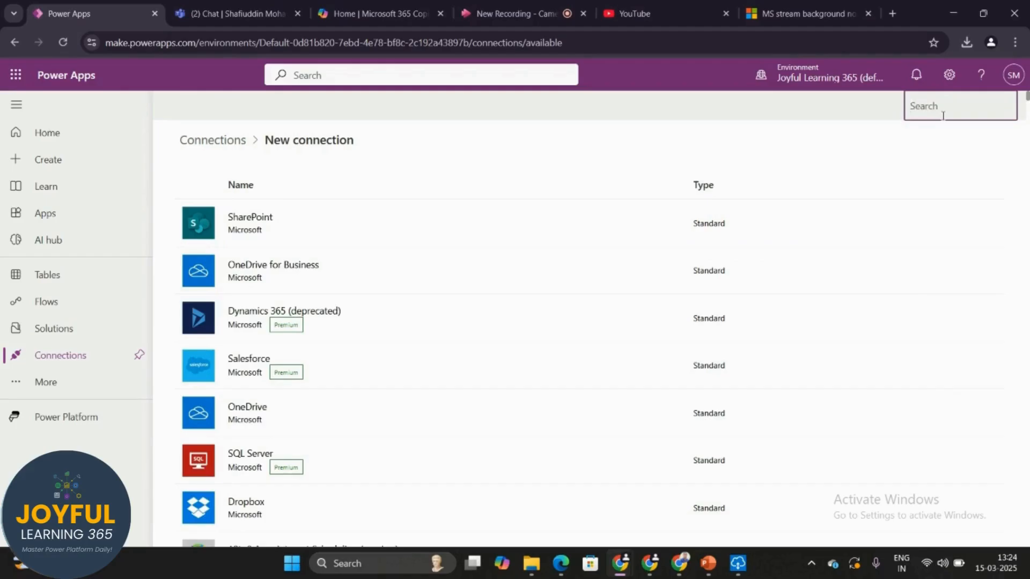
{"action": "type", "text": "sql"}
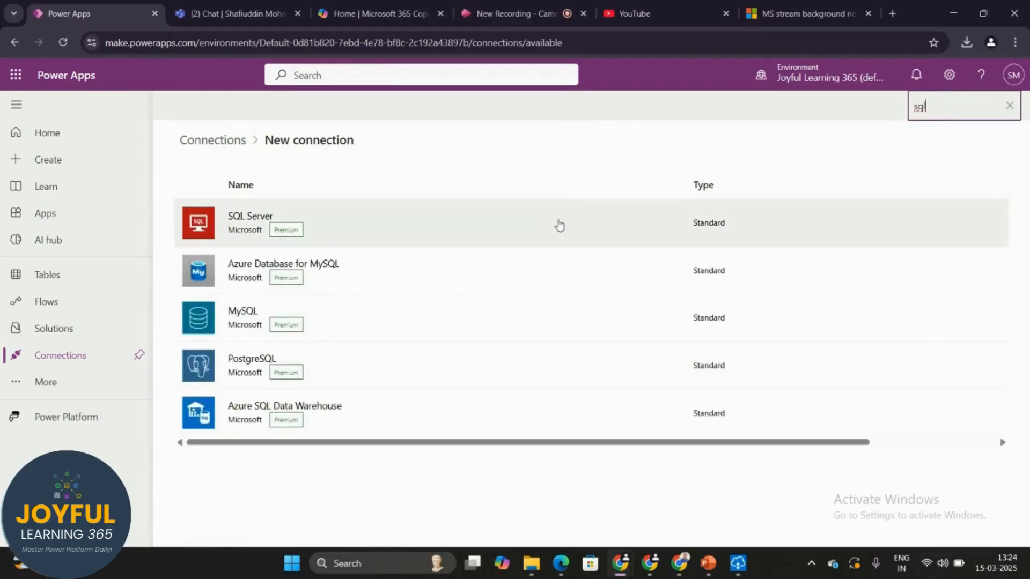
{"action": "left_click", "coordinate": [562, 226]}
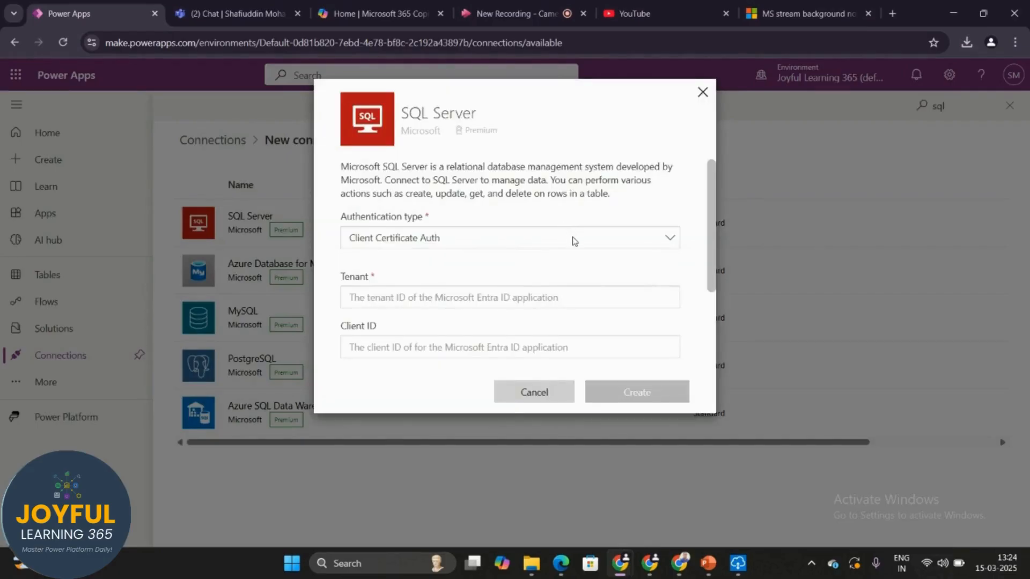
{"action": "left_click", "coordinate": [573, 239]}
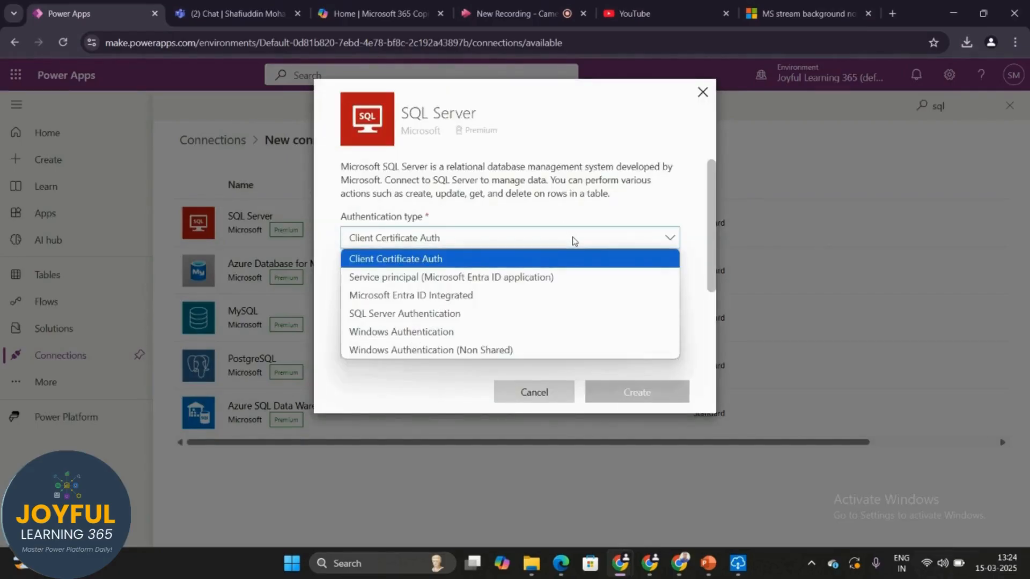
Choose Windows Authentication as the SQL Server connection's authentication type
{"action": "left_click", "coordinate": [456, 332]}
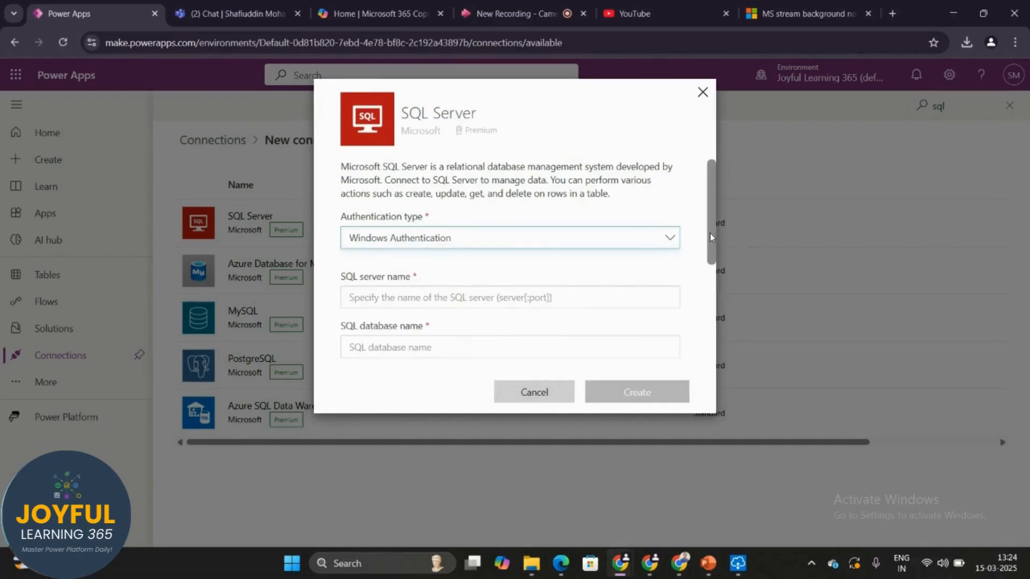
{"action": "scroll", "coordinate": [713, 247], "scroll_direction": "down", "scroll_amount": 3}
{"action": "left_click_drag", "start_coordinate": [713, 248], "coordinate": [742, 352]}
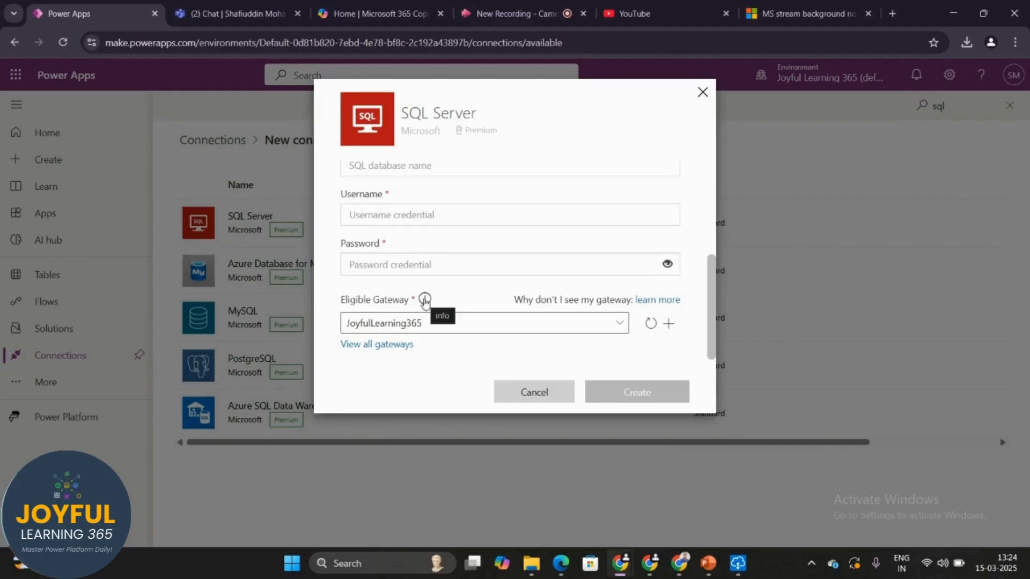
Confirm JoyfulLearning365 is the eligible gateway, checking its online status in the gateway app
{"action": "left_click", "coordinate": [435, 325]}
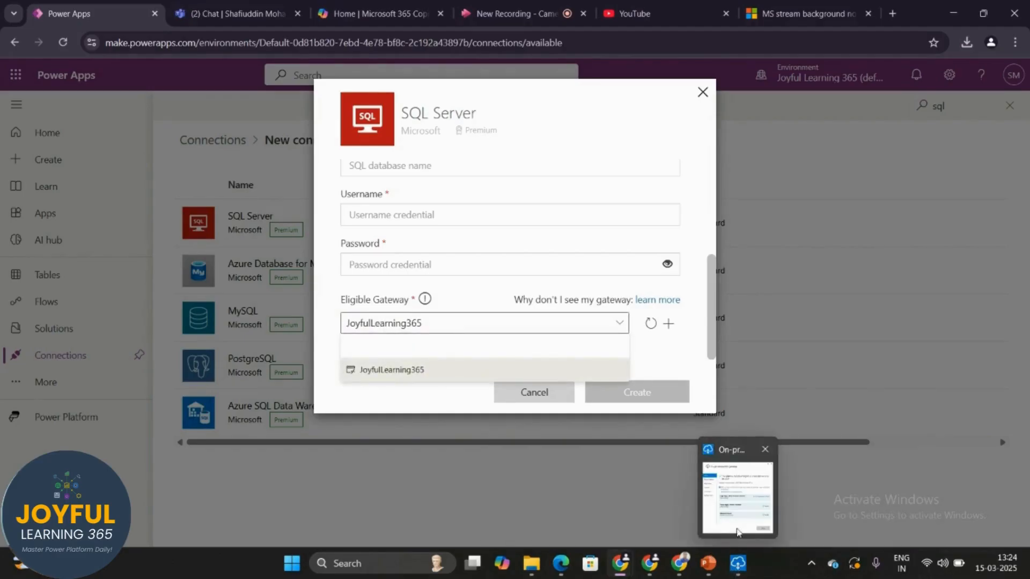
{"action": "left_click", "coordinate": [737, 512]}
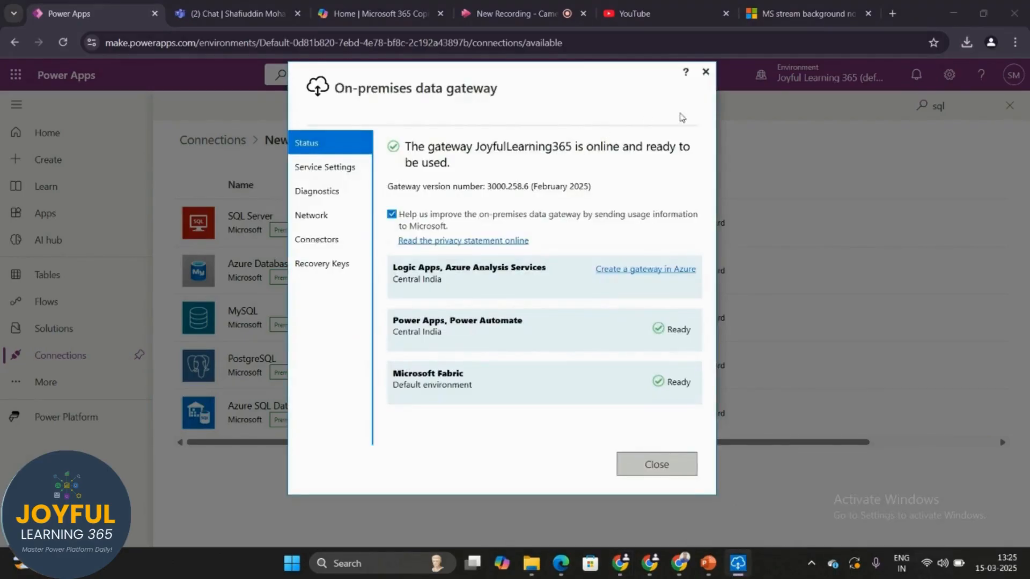
{"action": "left_click", "coordinate": [757, 143]}
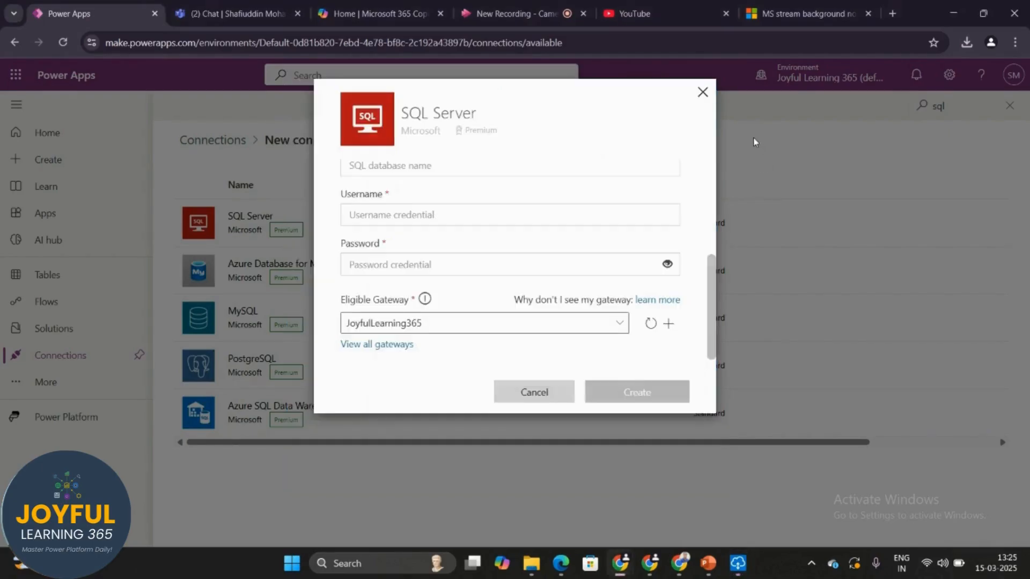
{"action": "left_click", "coordinate": [423, 331]}
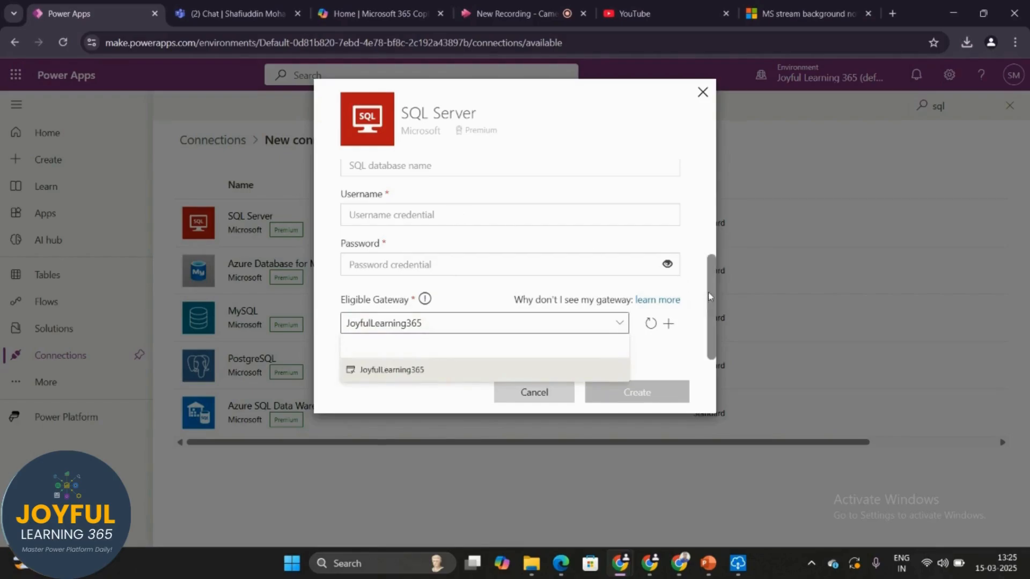
{"action": "left_click_drag", "start_coordinate": [710, 297], "coordinate": [713, 213]}
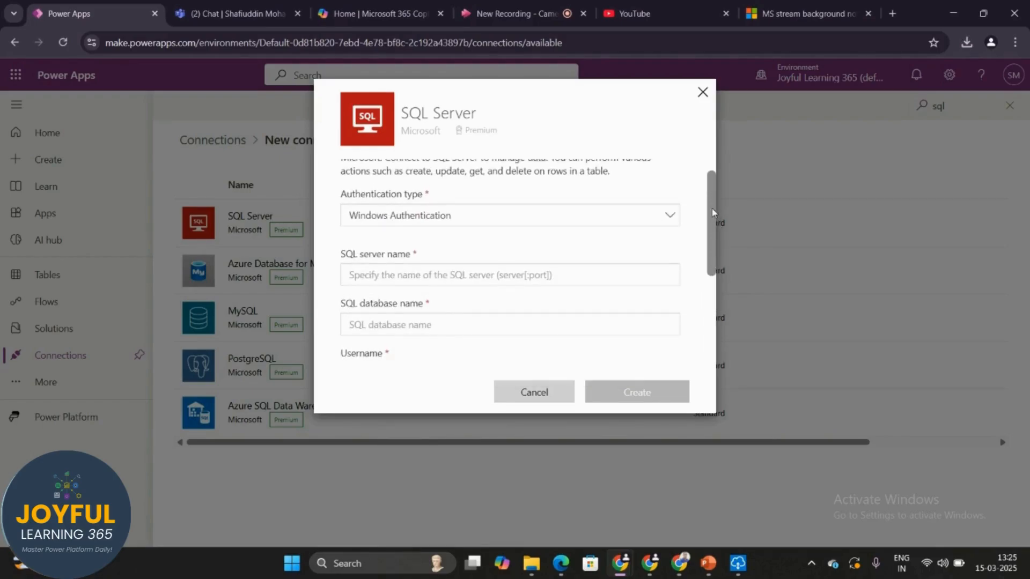